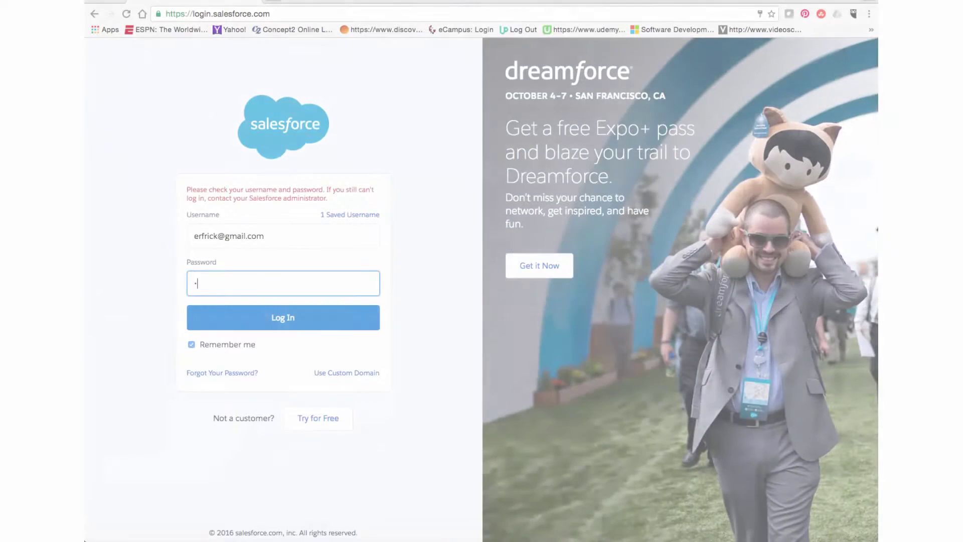
Step: Sign in with the account password, defer phone registration with Remind Me Later, and open Setup
text(**)
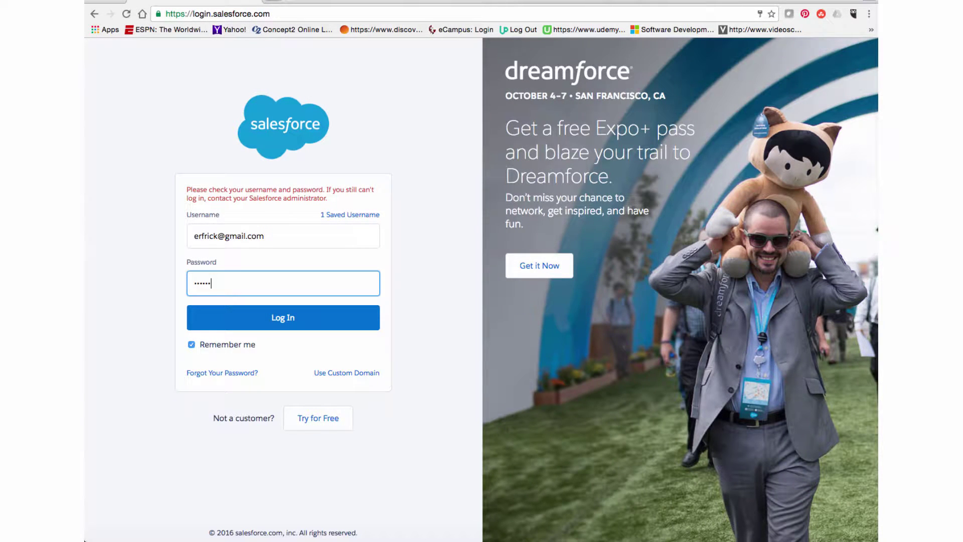
click(341, 318)
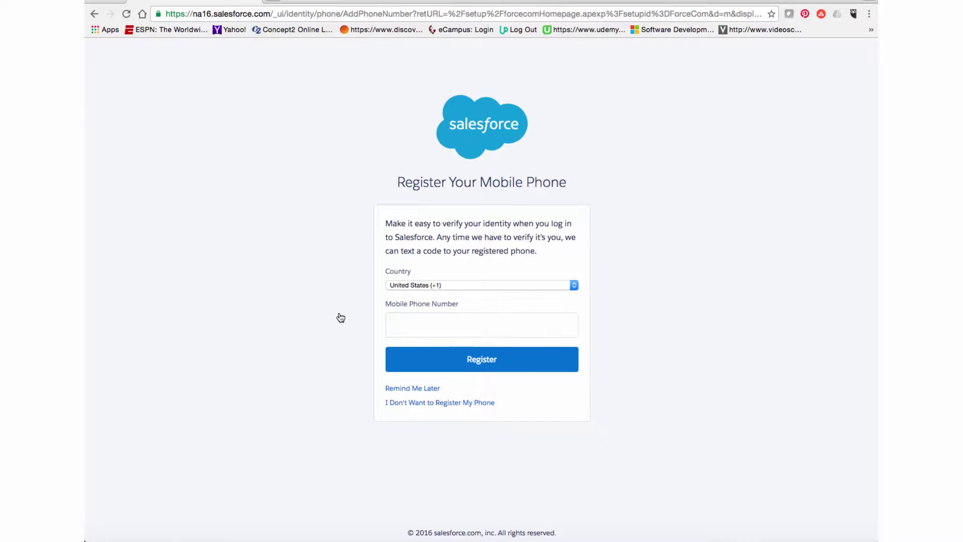
click(404, 389)
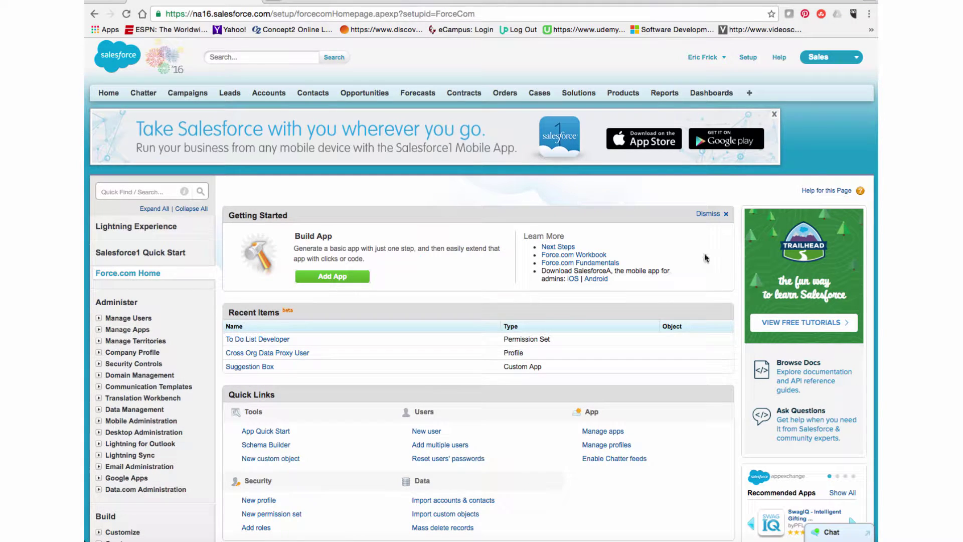
click(748, 58)
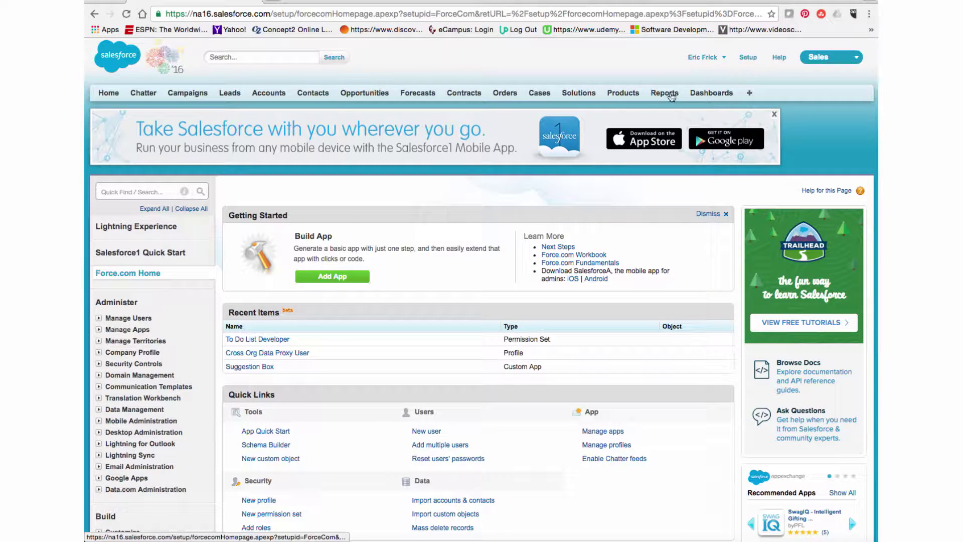
Step: Start a quick new app and name it 'To Do List'
click(348, 284)
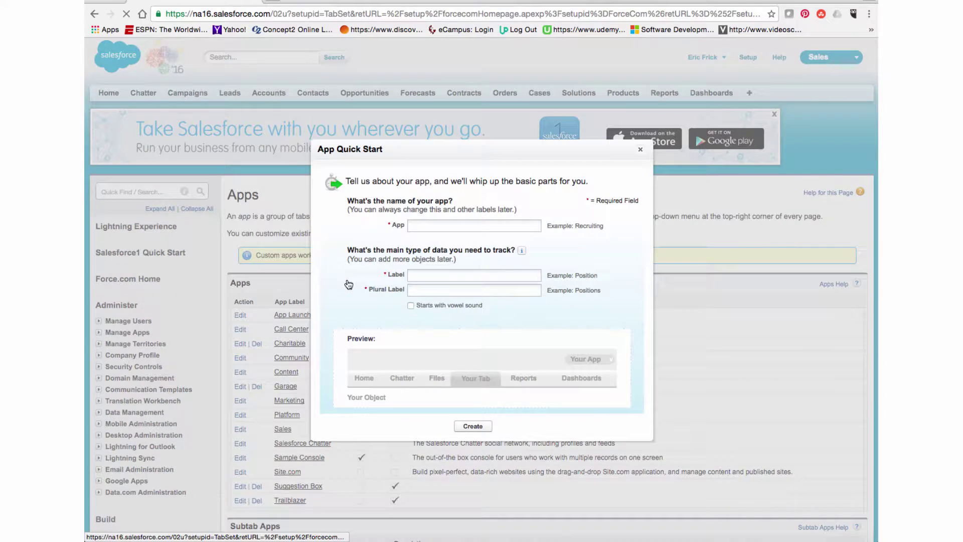
click(462, 225)
text(Test)
key(BackSpace)
key(BackSpace)
key(BackSpace)
text(i)
key(BackSpace)
text(o Do)
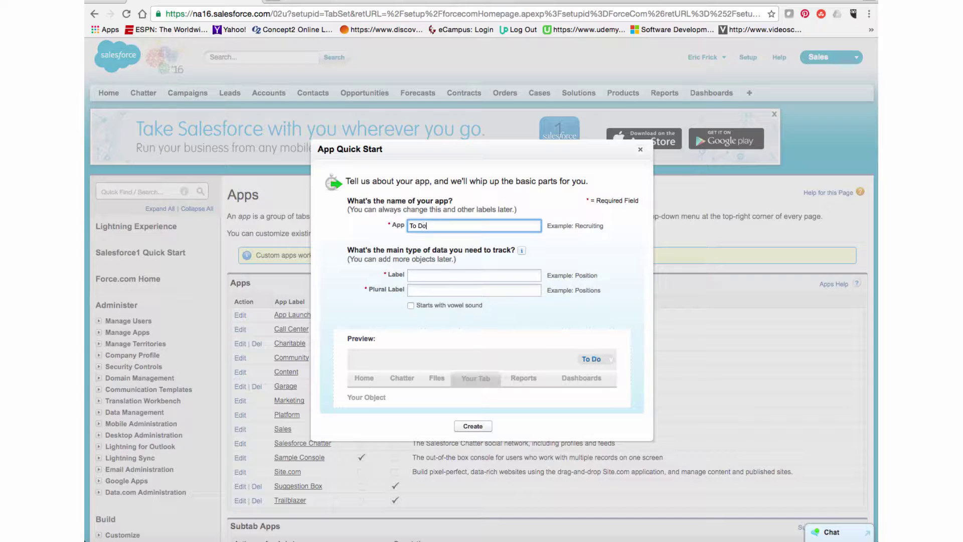
text( List)
Step: Set the object label to 'Task' with plural 'Tasks', create the app, and open it
click(471, 274)
text(Task)
key(Tab)
text(Tasks)
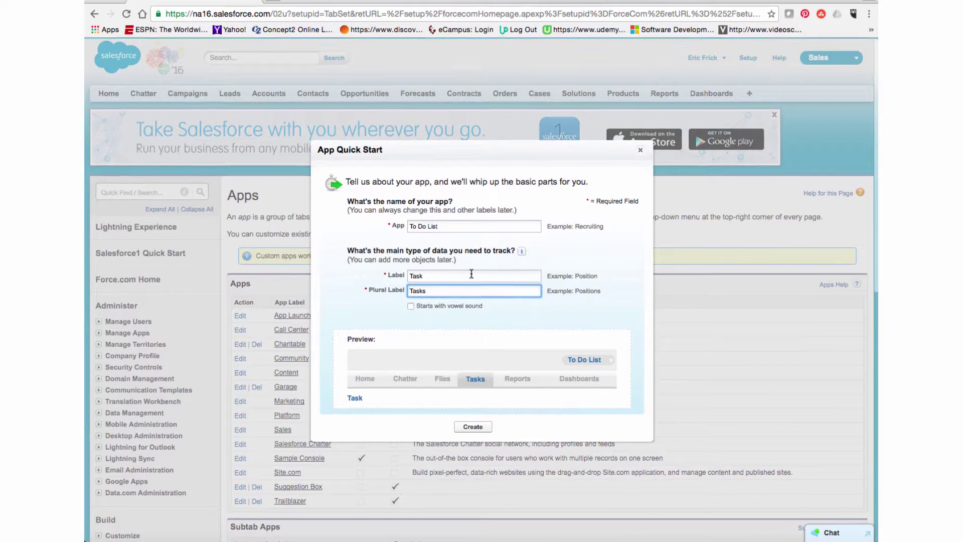
click(473, 426)
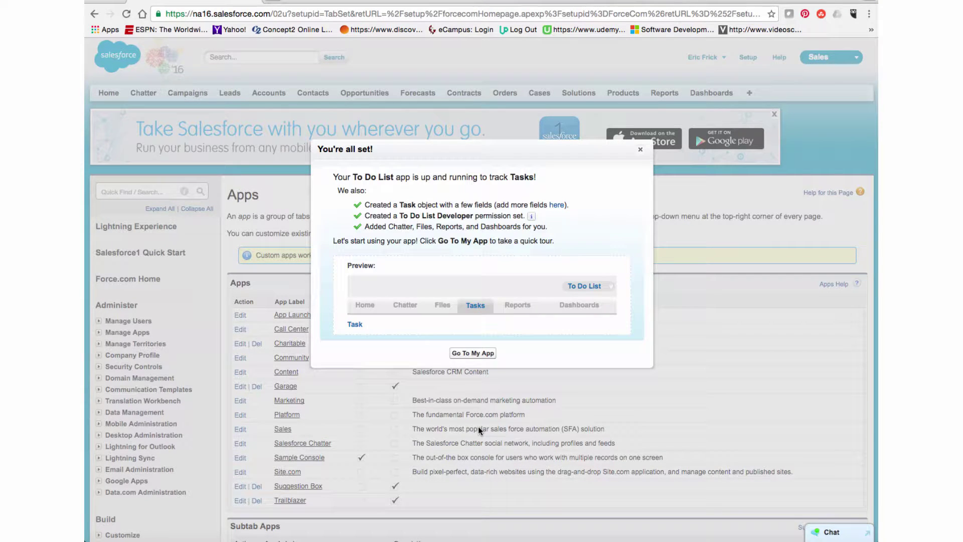
click(482, 354)
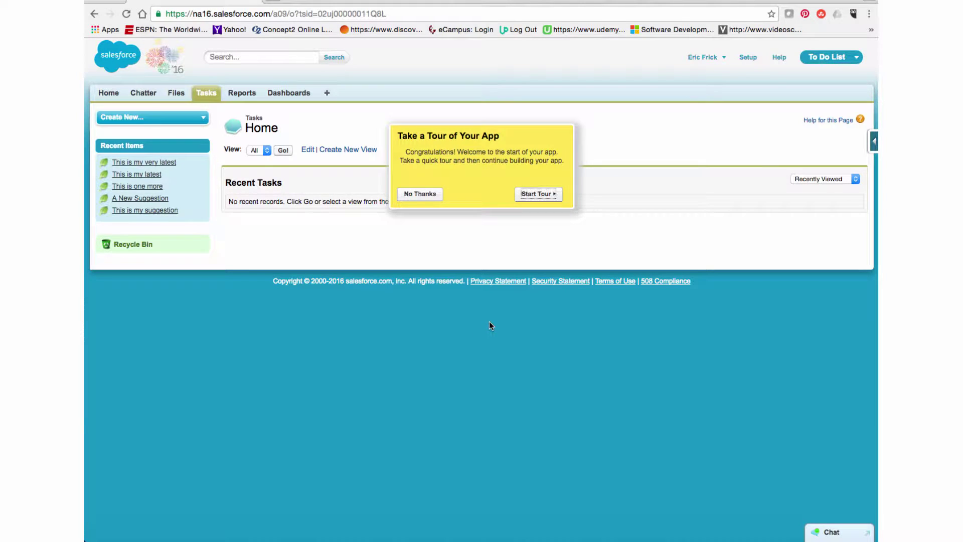
Step: Decline the tour, save tasks 'Cut the grass' and 'Do the laundry', then view the Tasks list
click(423, 198)
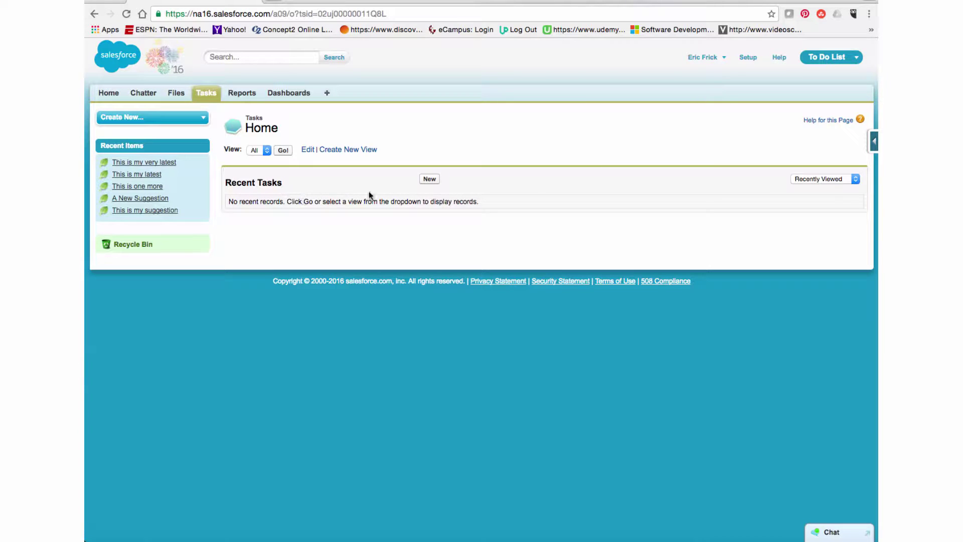
click(435, 179)
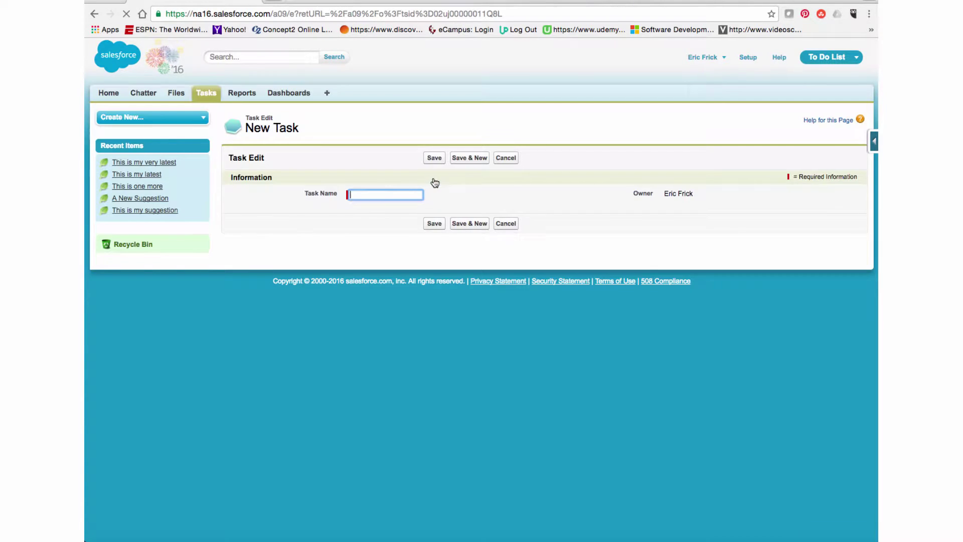
text(Cut)
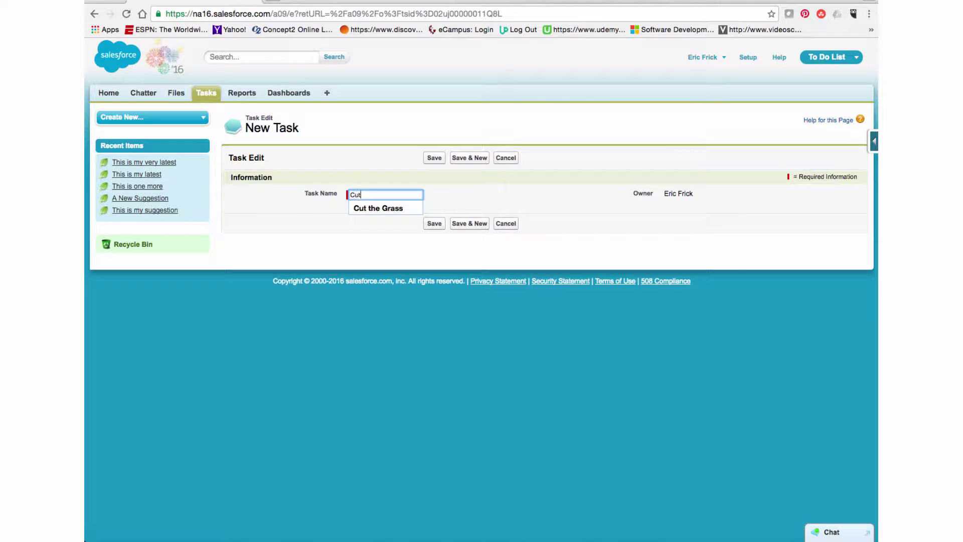
text( the grass)
click(470, 224)
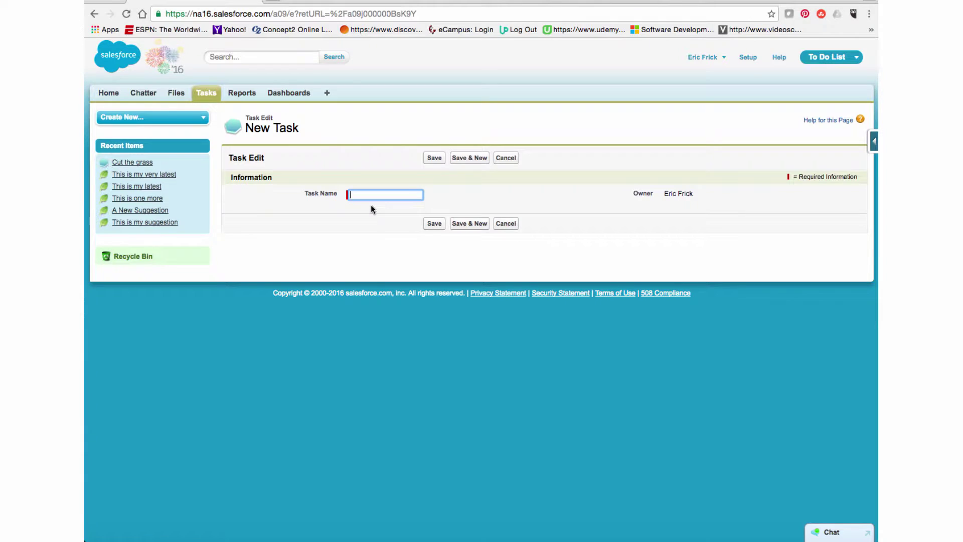
text(Do the laundry)
click(430, 223)
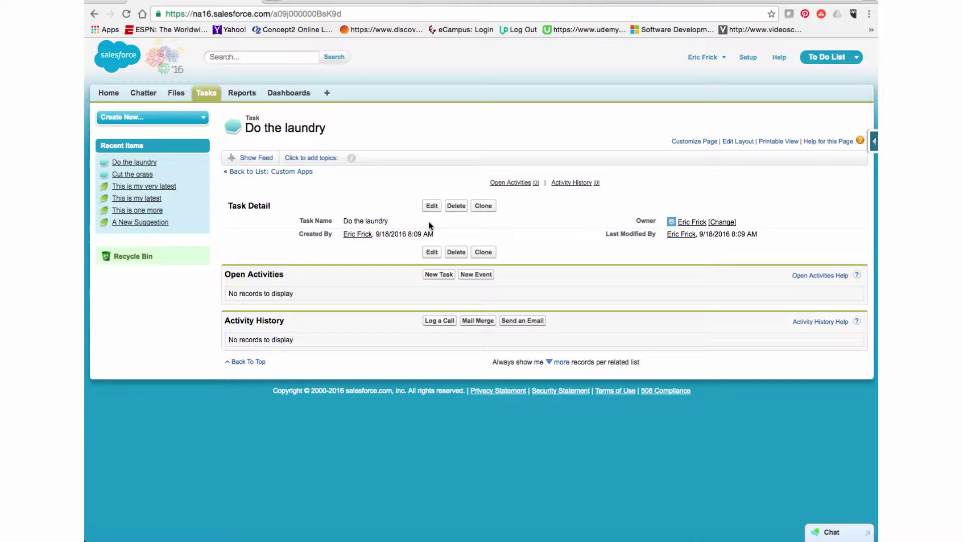
click(205, 98)
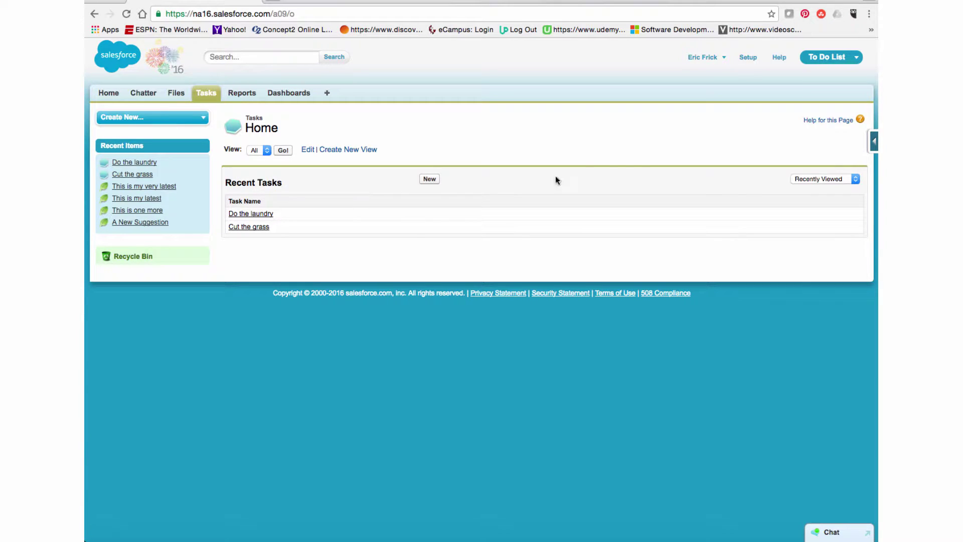
Step: Open the custom Objects list under Build > Create in Force.com Setup
click(748, 58)
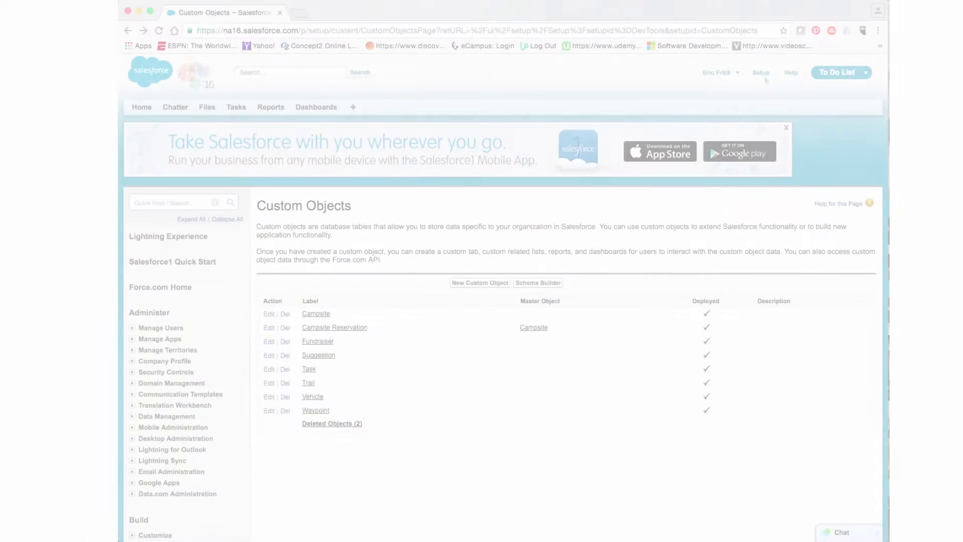
click(765, 75)
scroll(446, 251, down, 5)
scroll(375, 296, down, 2)
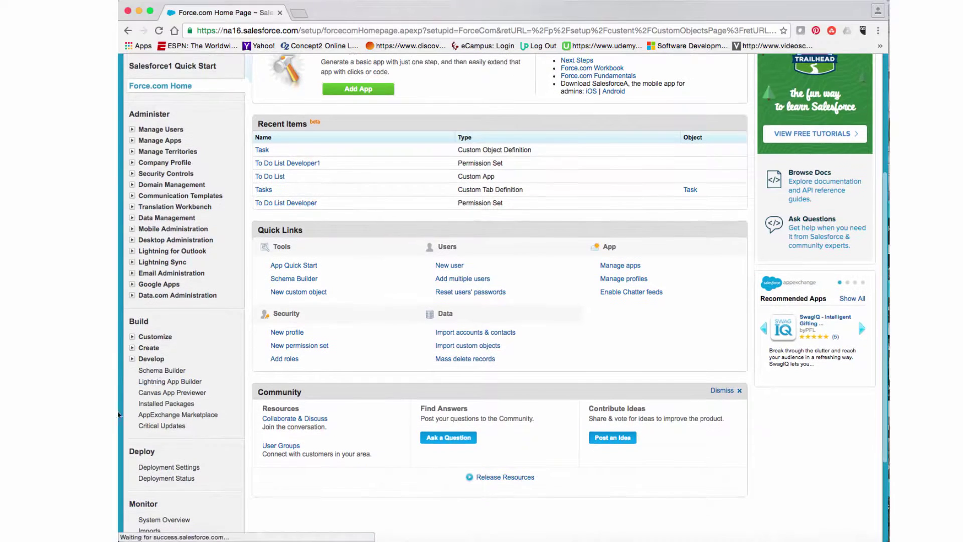
click(133, 348)
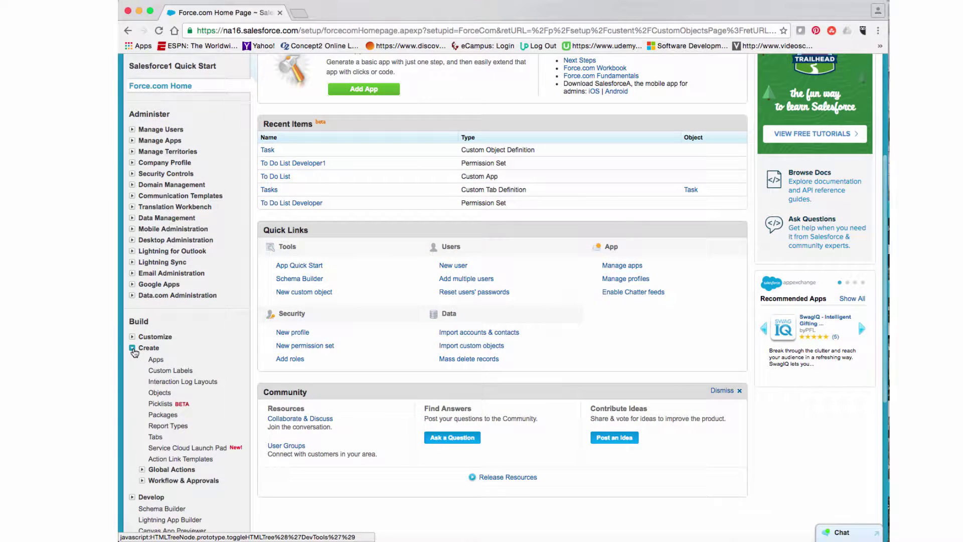
click(159, 393)
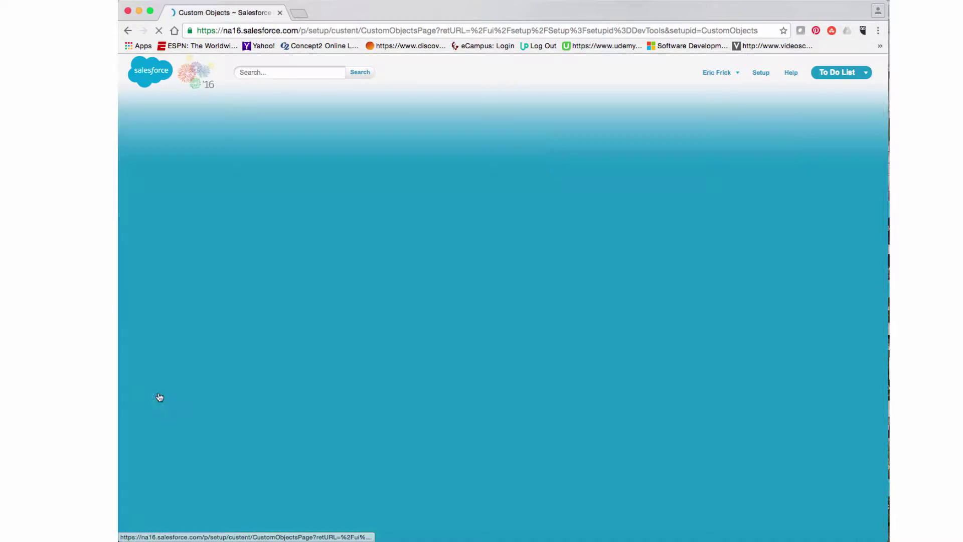
Step: Open the Task object and jump to its empty Custom Fields & Relationships section
scroll(159, 397, down, 2)
scroll(158, 397, down, 1)
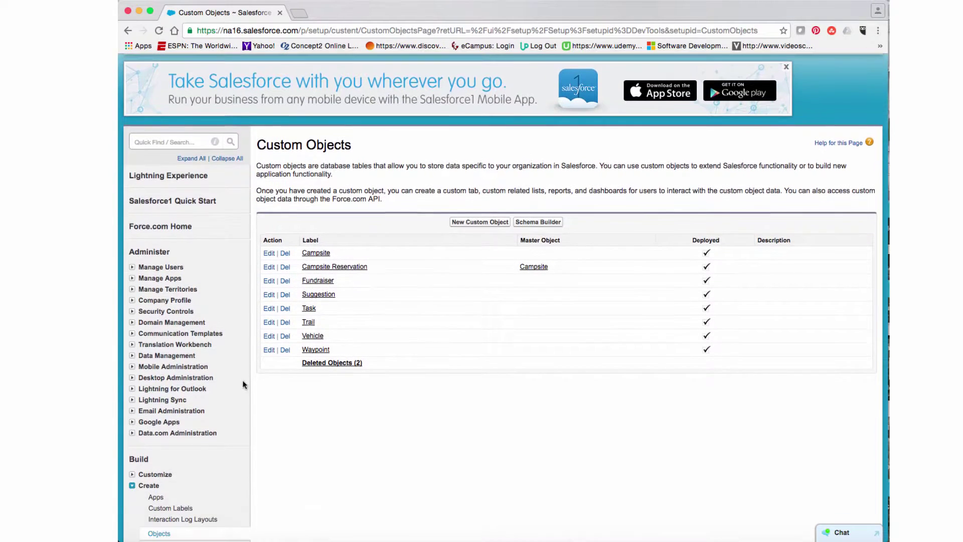
click(309, 309)
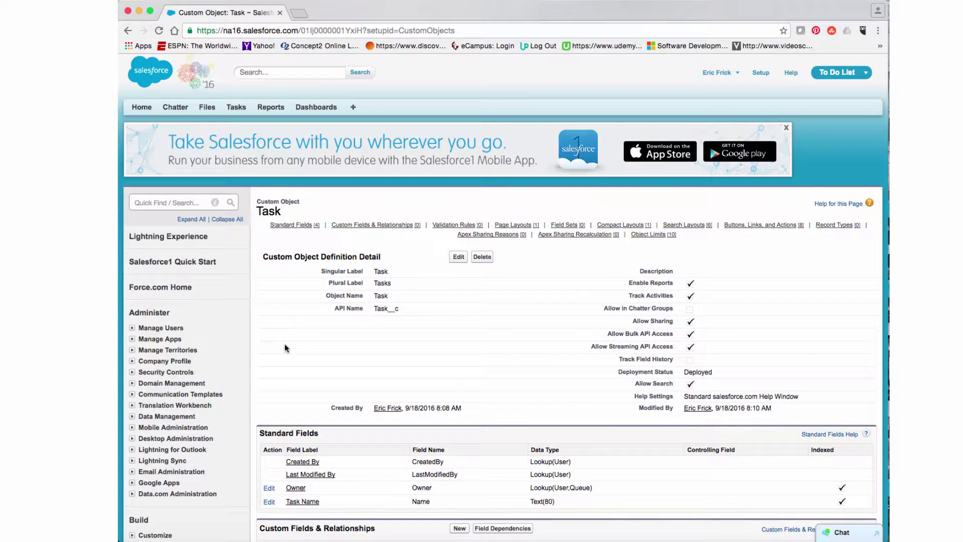
scroll(284, 347, down, 1)
click(378, 216)
scroll(379, 219, down, 2)
scroll(378, 216, down, 3)
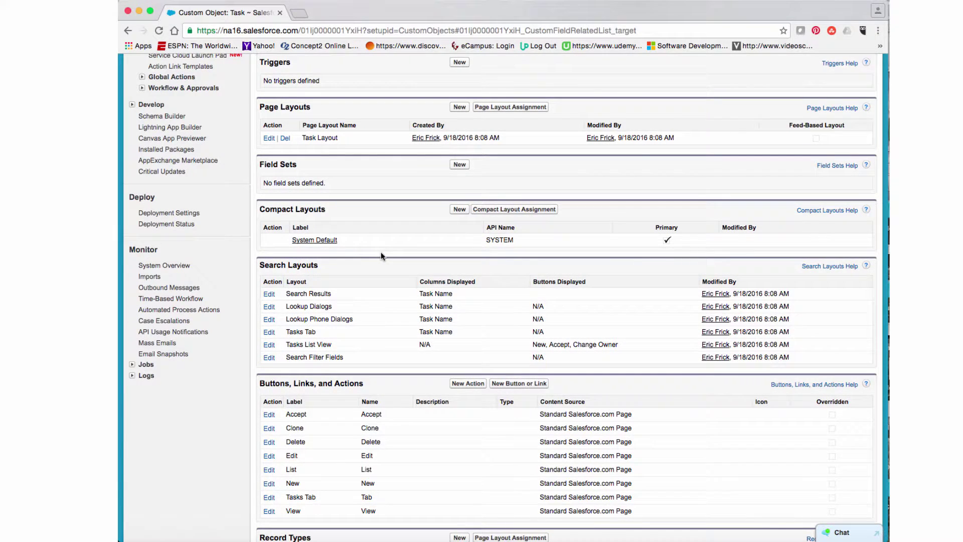
scroll(381, 253, up, 2)
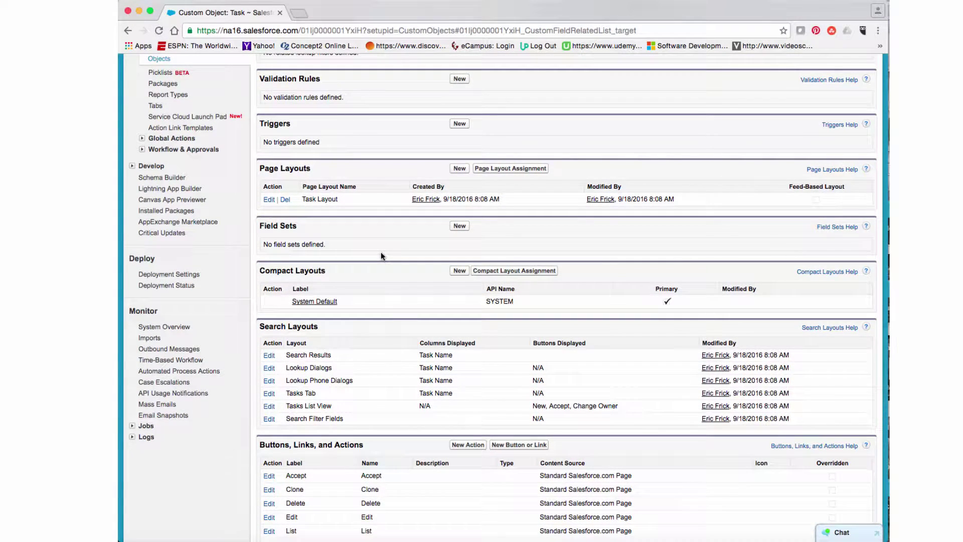
scroll(381, 255, up, 3)
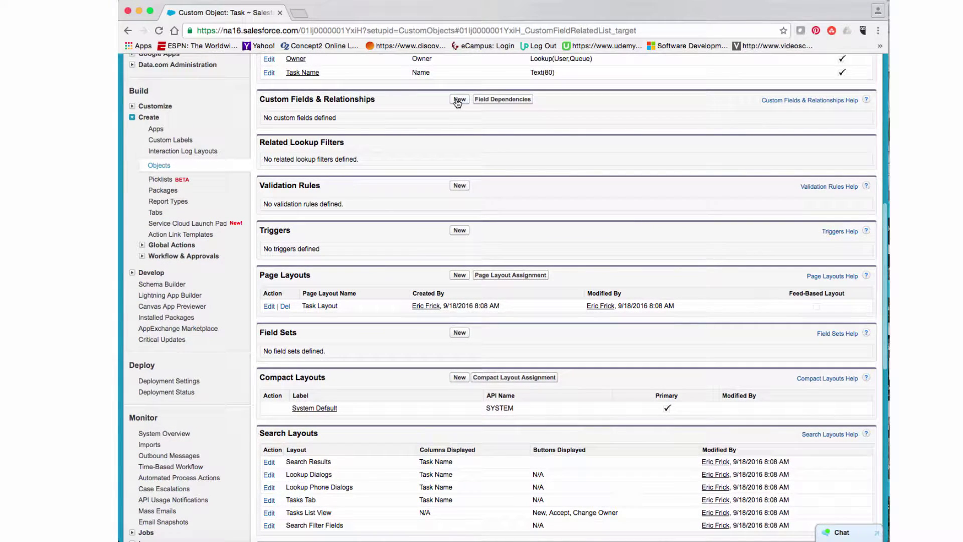
Step: Start a new Task custom field with the Text data type and continue to step 2
click(457, 99)
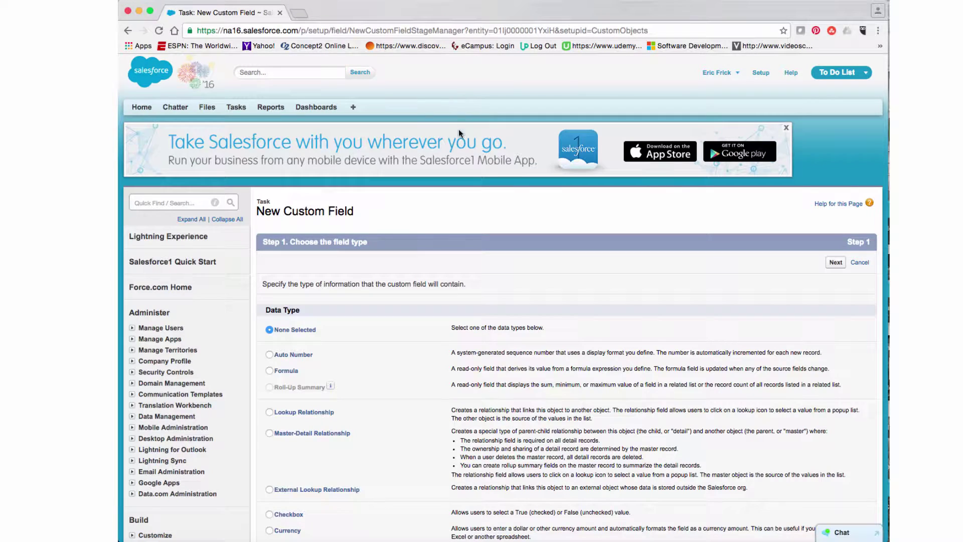
scroll(414, 209, down, 4)
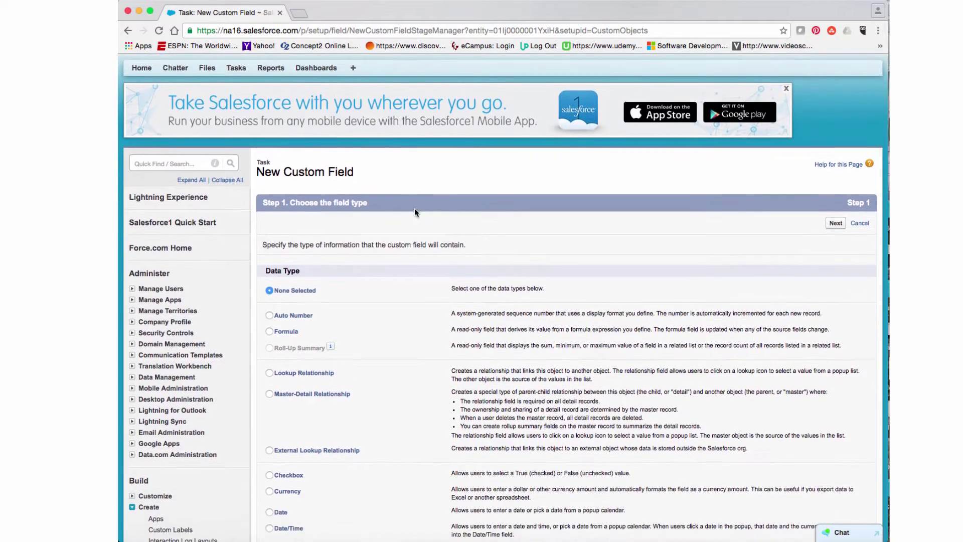
scroll(414, 209, down, 3)
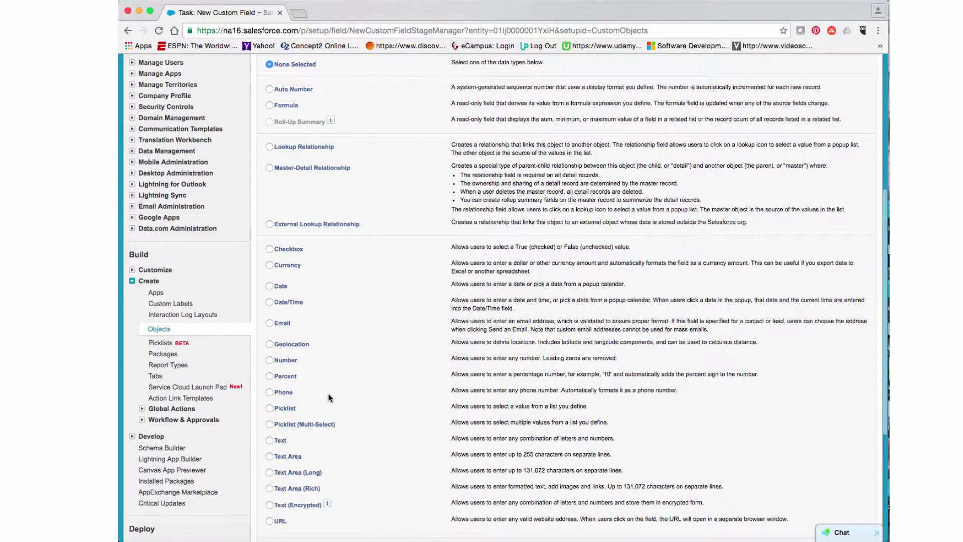
click(269, 416)
scroll(552, 401, down, 3)
click(835, 399)
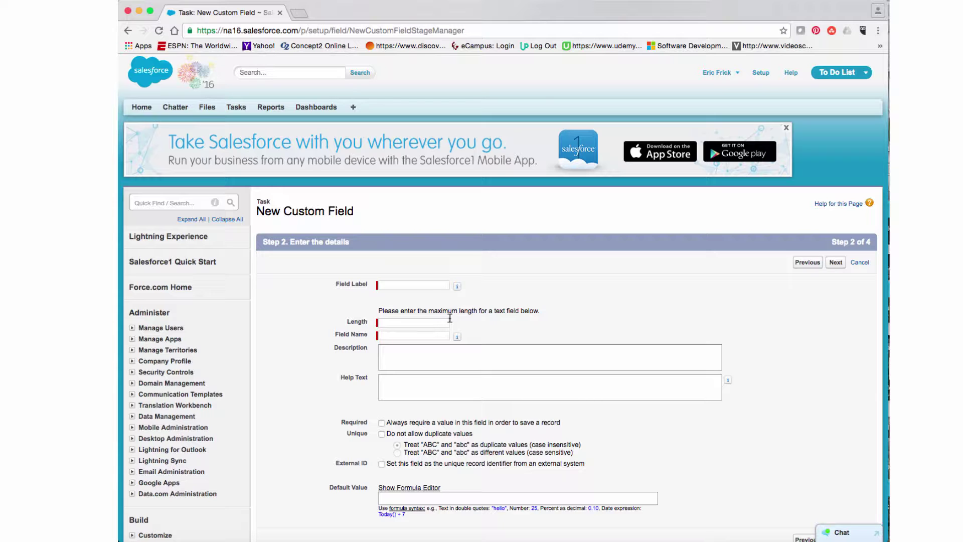
Step: Label the text field 'Description' with a length of 80
click(437, 285)
text(Description)
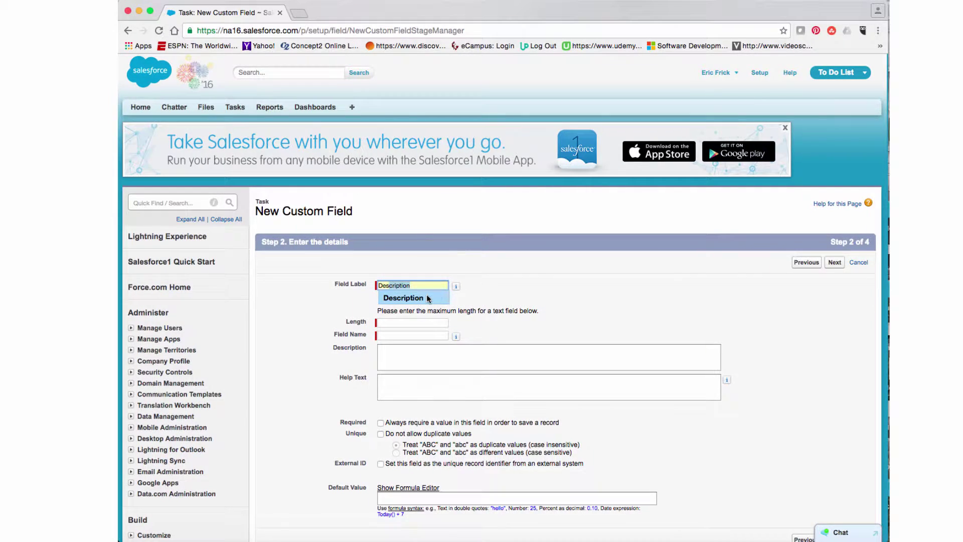
click(428, 298)
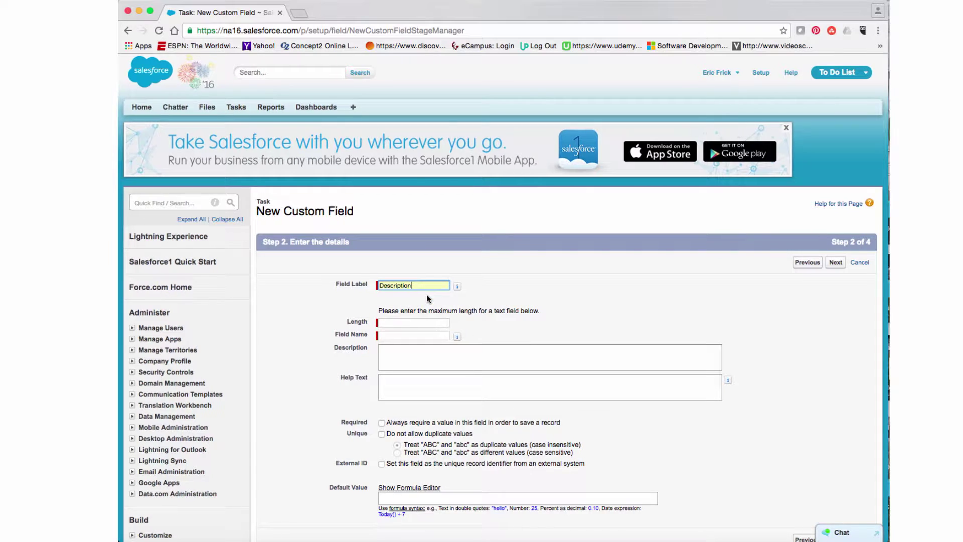
click(403, 323)
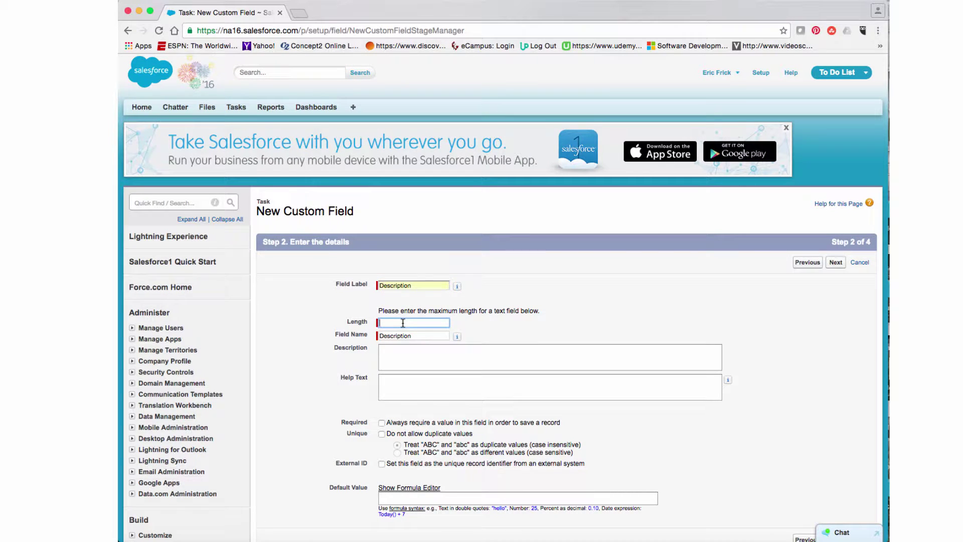
text(80)
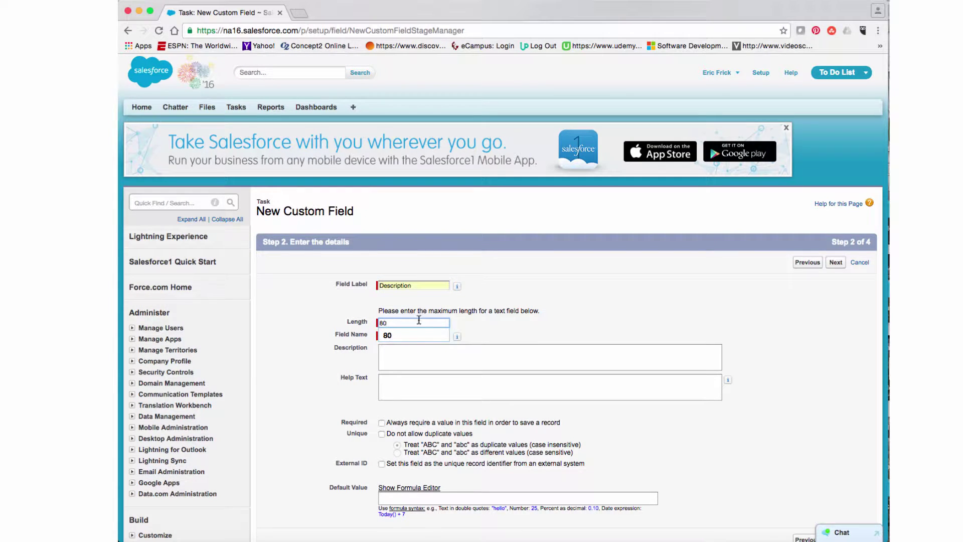
Step: Add the field's description and 'Please enter the description...' help text, then submit the details
click(410, 353)
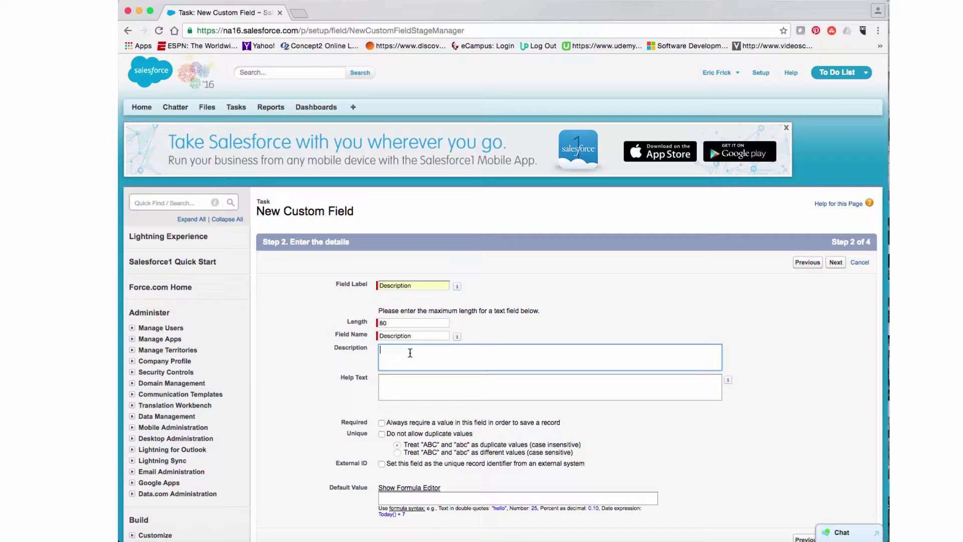
text(This is a description foe the task to be com)
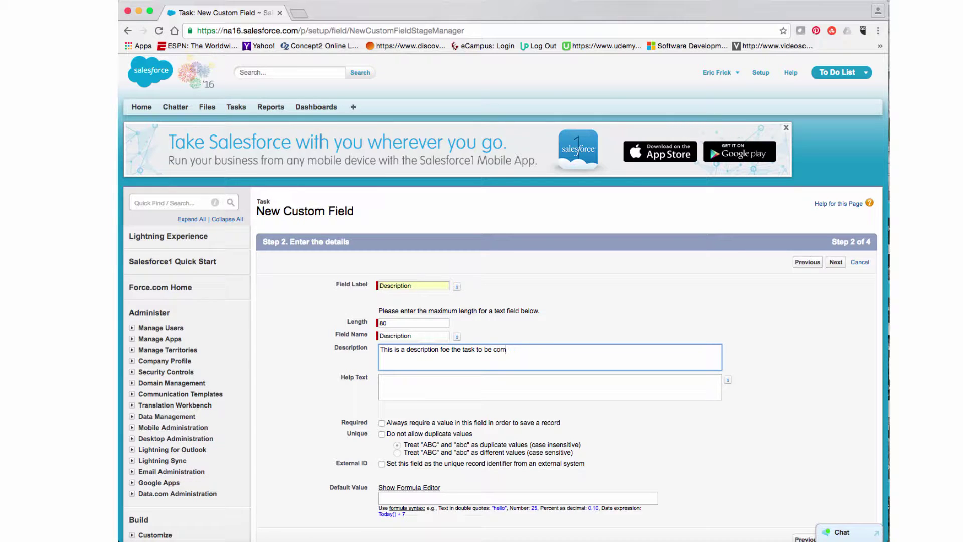
text(eleted.)
click(404, 382)
text(P)
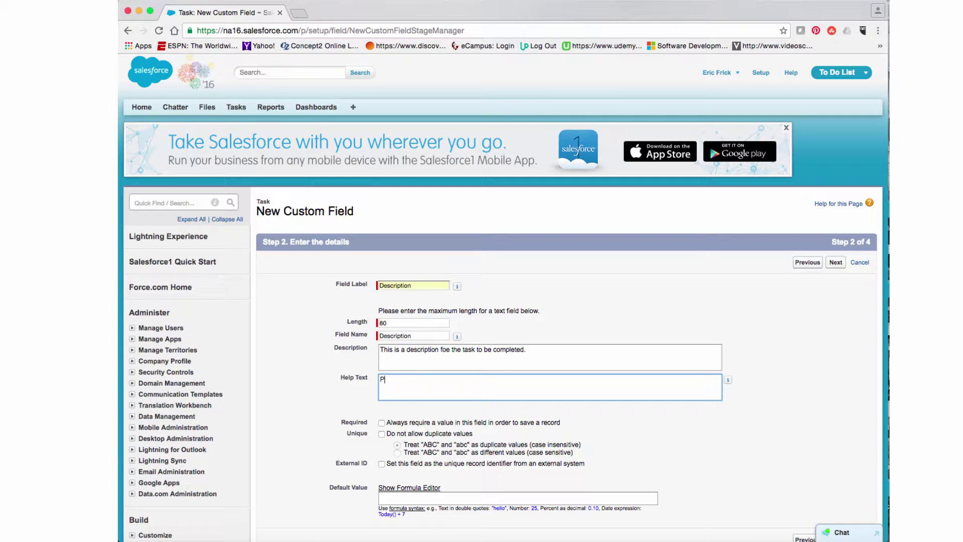
text(lease enter the description for this task.)
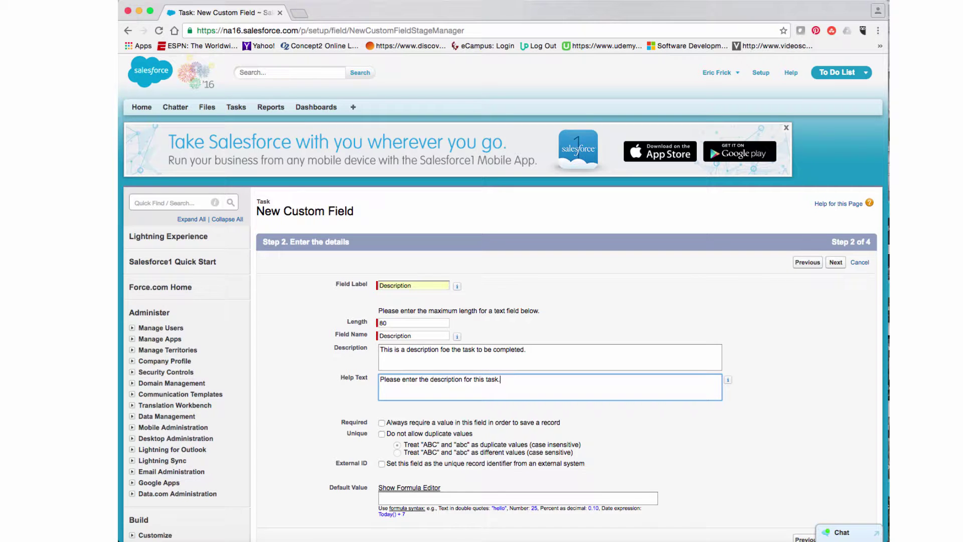
scroll(730, 447, down, 4)
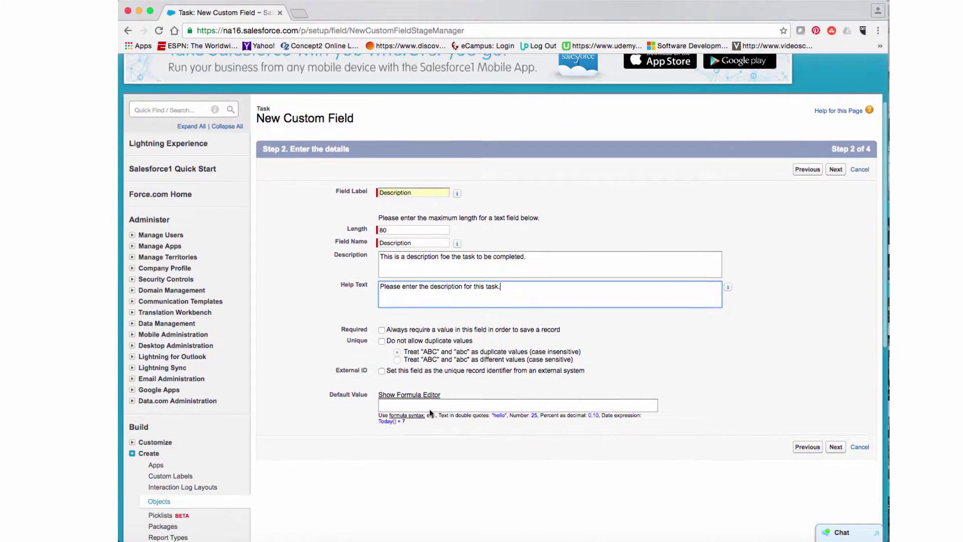
click(834, 442)
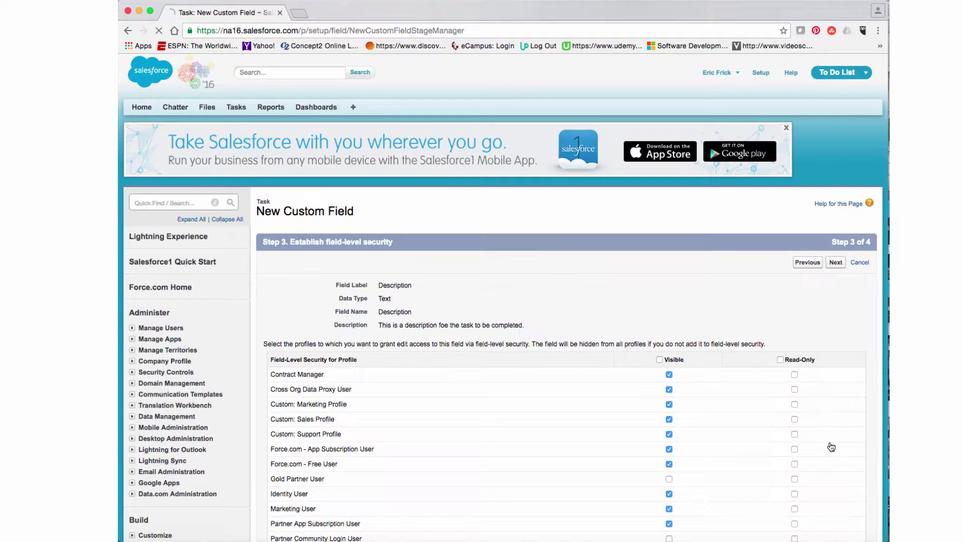
Step: Keep the default profile visibility for Description and continue to step 4
scroll(812, 443, down, 4)
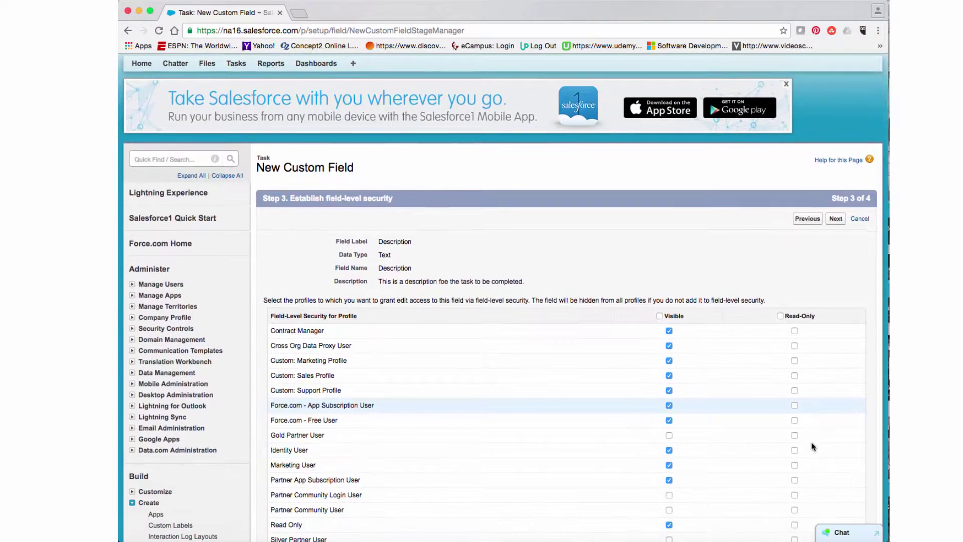
scroll(811, 441, down, 3)
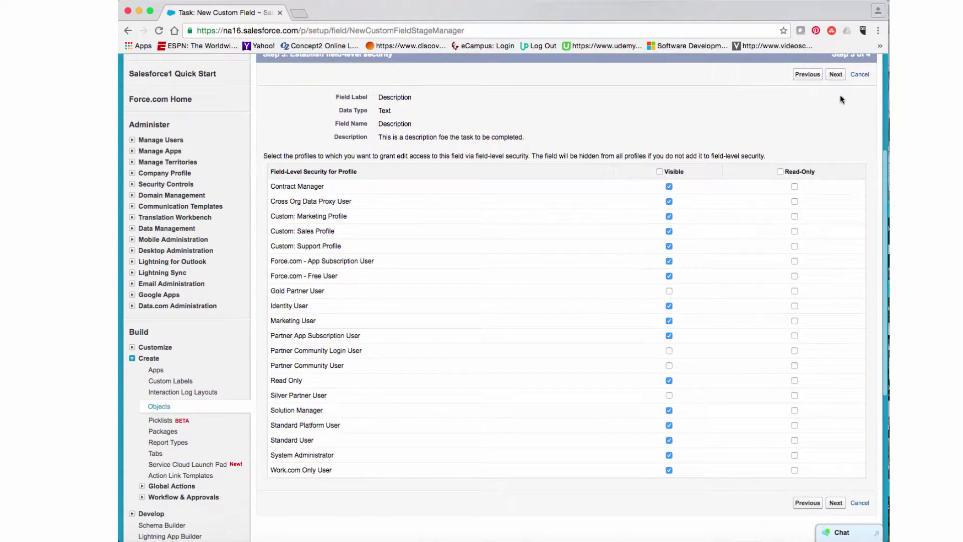
scroll(820, 111, up, 1)
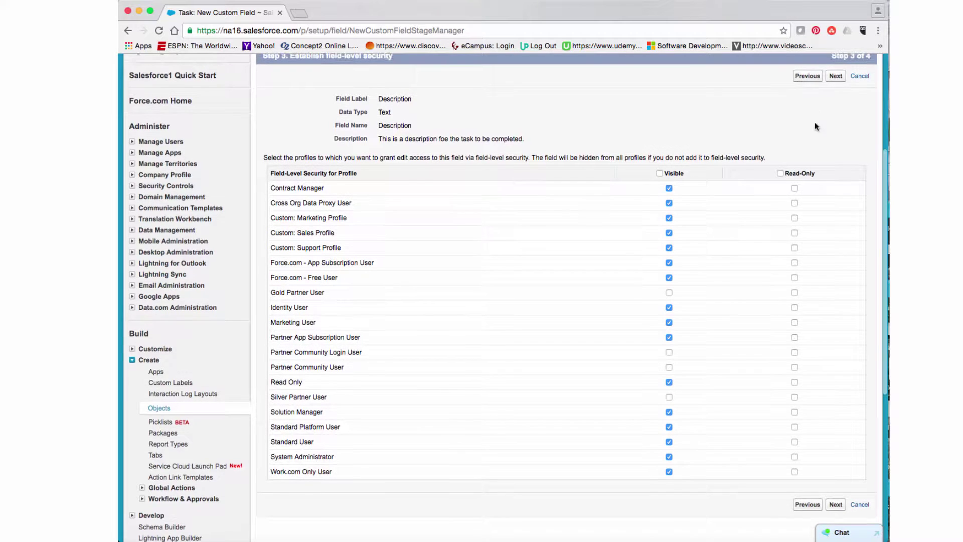
click(837, 82)
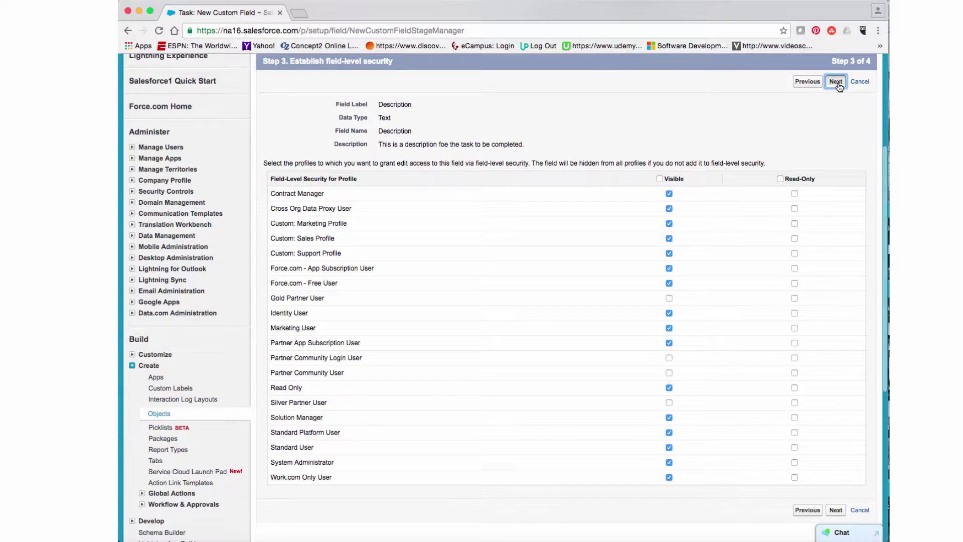
scroll(603, 204, down, 1)
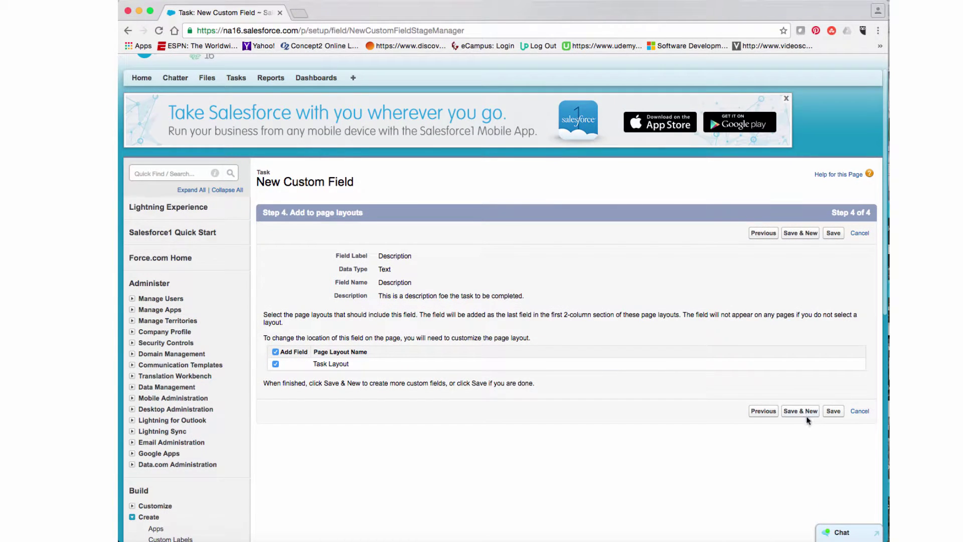
Step: Save the Description field and begin a new Picklist custom field
click(801, 412)
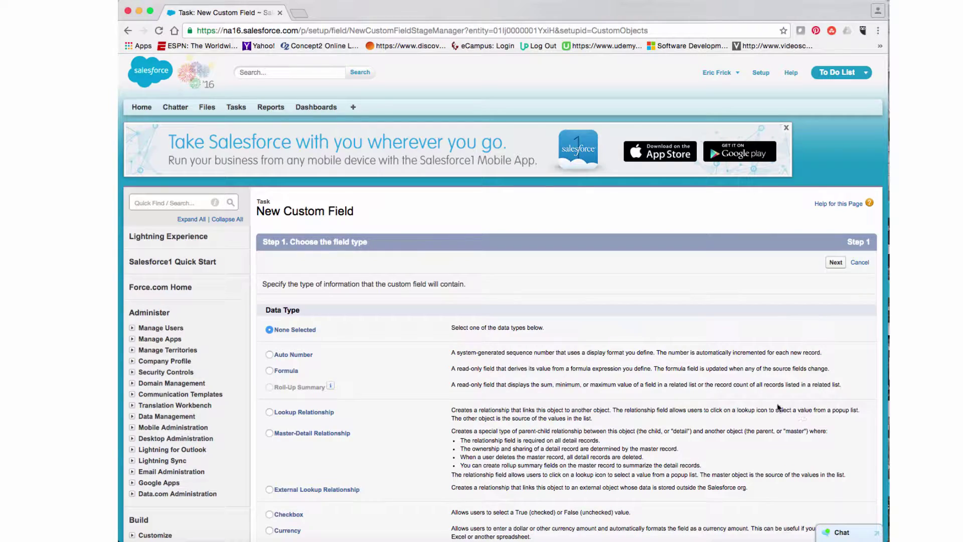
scroll(661, 379, down, 2)
scroll(639, 379, down, 6)
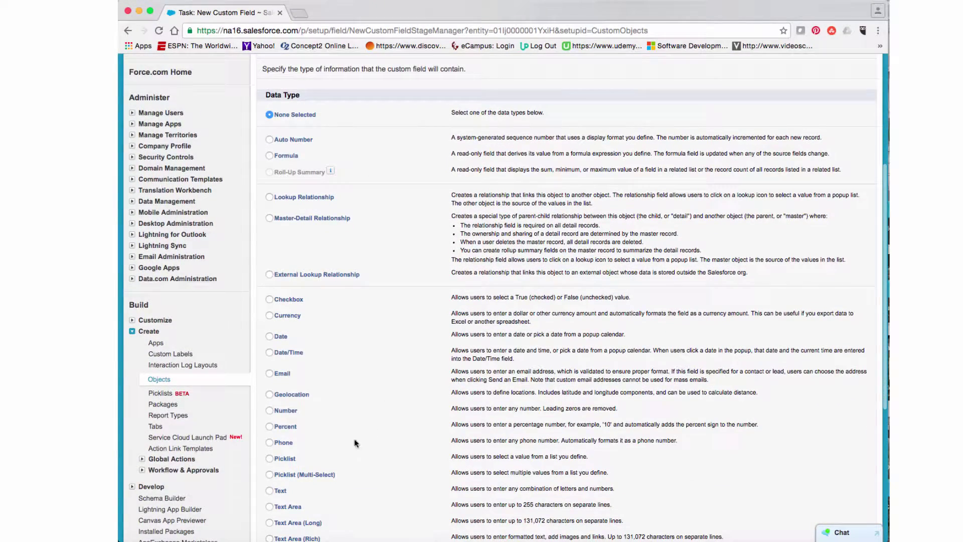
click(269, 459)
scroll(762, 500, down, 2)
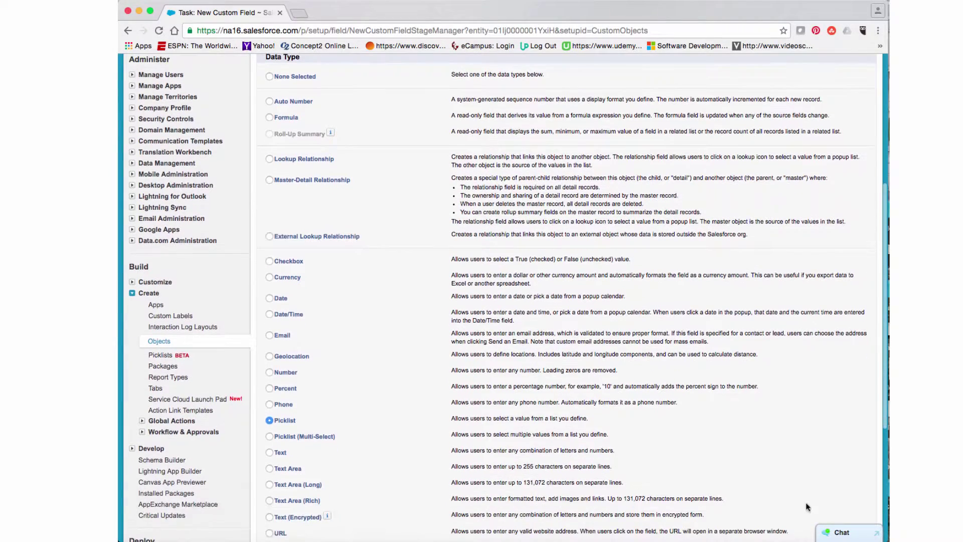
scroll(868, 279, up, 5)
click(836, 244)
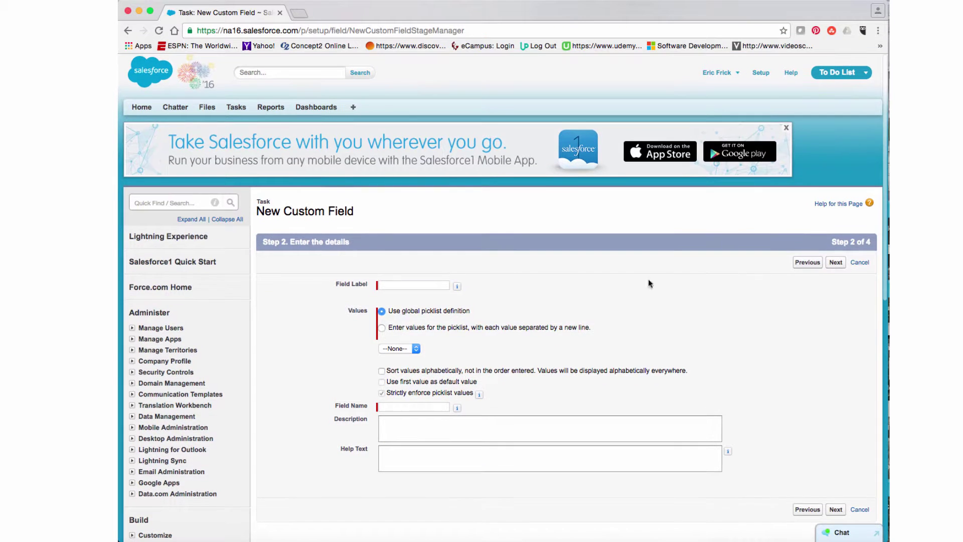
Step: Label the picklist 'Priority' with entered values Low, Medium and High
click(440, 286)
text(P)
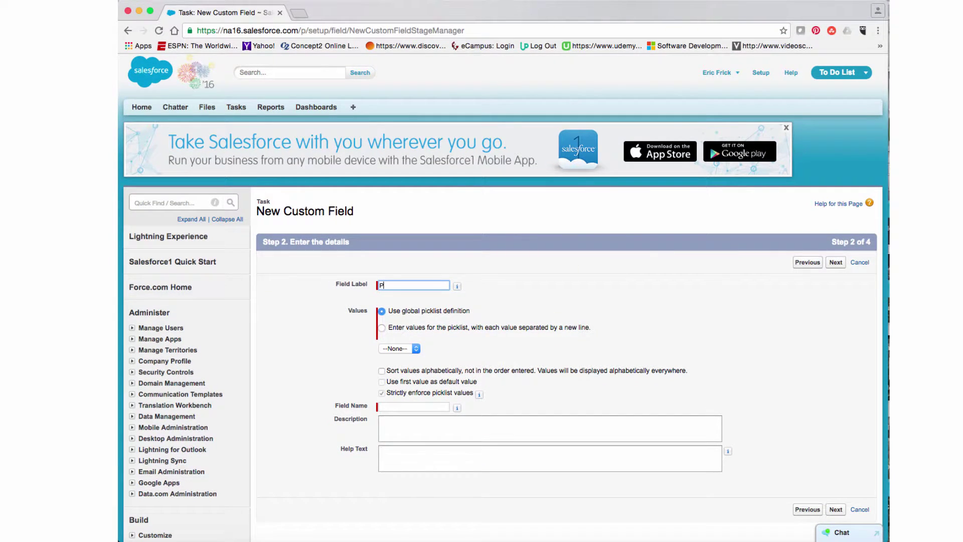
text(riority)
click(383, 329)
click(396, 360)
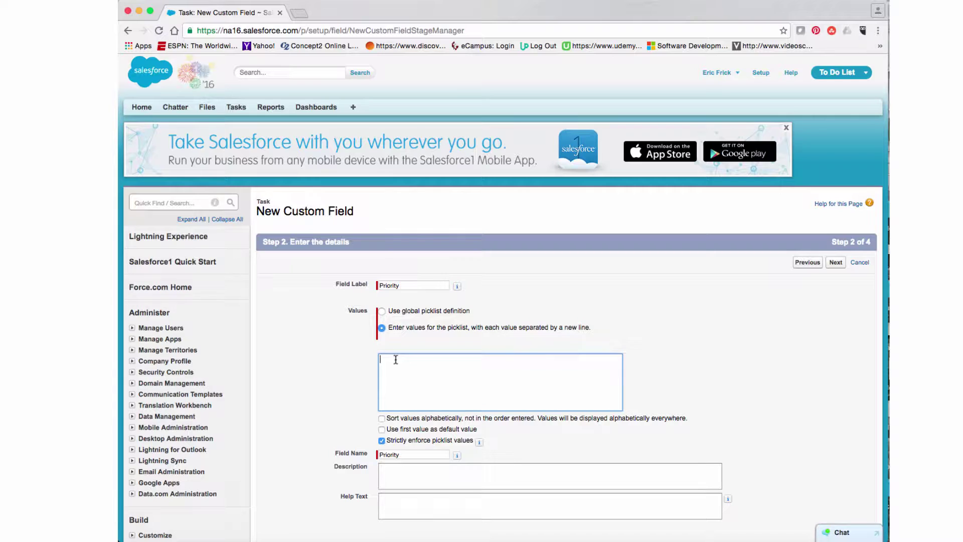
text(Low)
key(Return)
text(Medium )
text(High)
scroll(516, 445, down, 2)
Step: Describe Priority as 'Select a priority for the task to be completed' with help text 'Please select a priority for this task'
click(457, 445)
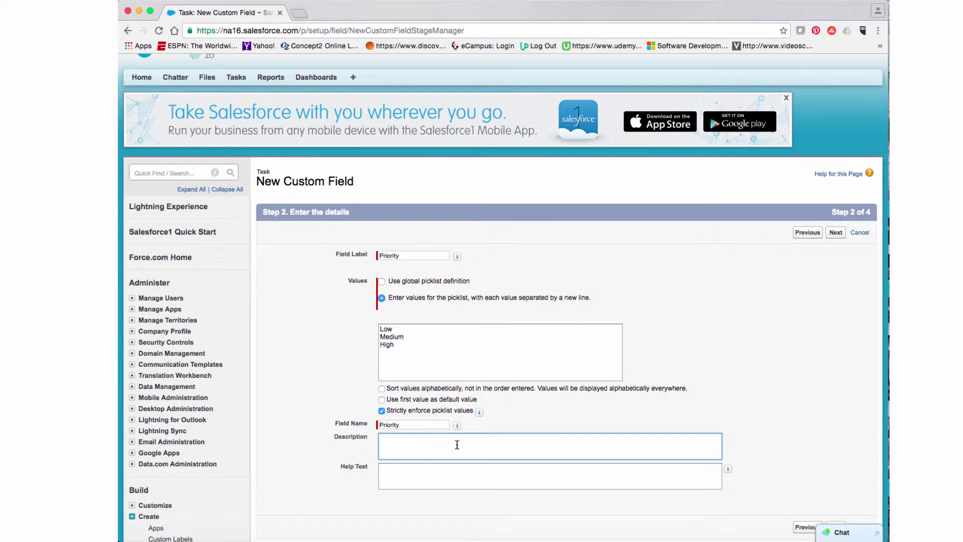
text(Select a priority for the task to be completed)
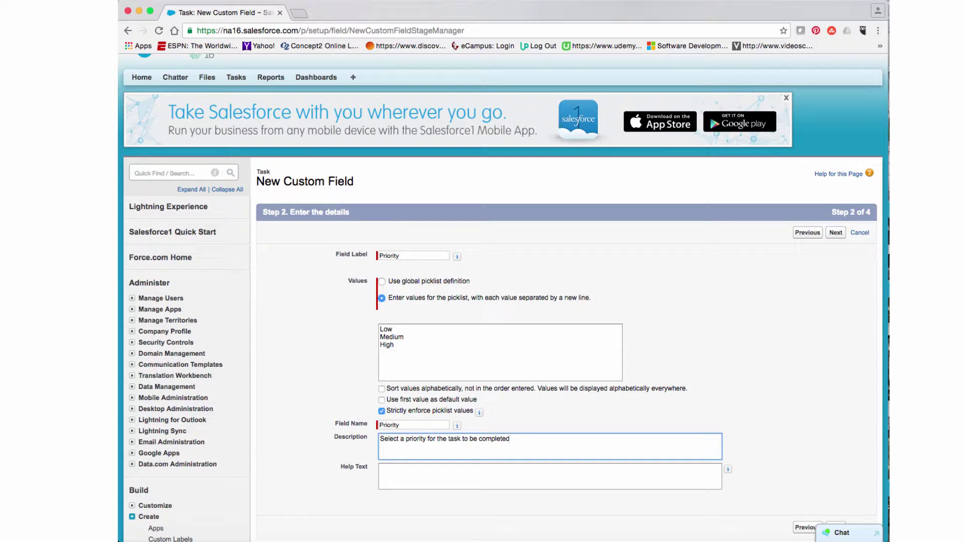
click(455, 466)
text(PLease)
key(BackSpace)
key(BackSpace)
key(BackSpace)
key(BackSpace)
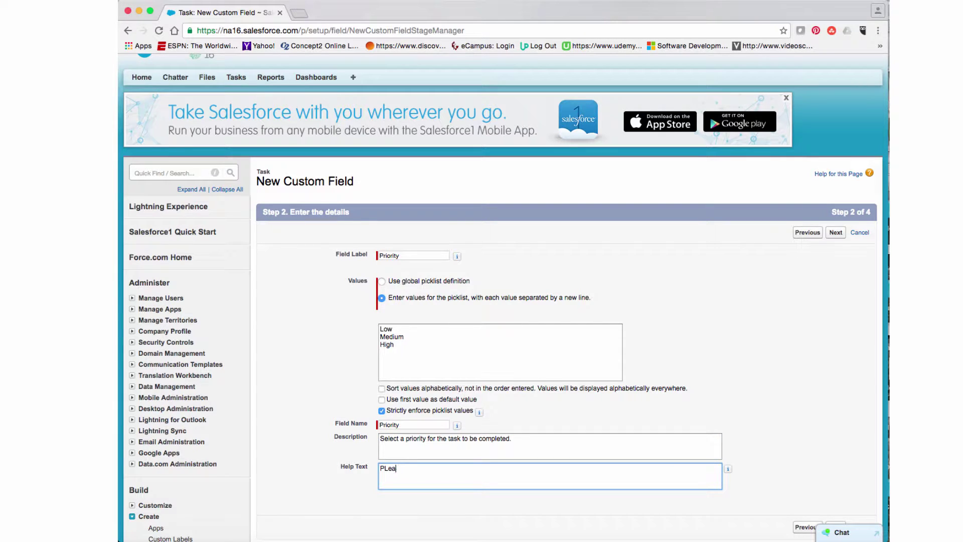
text(lease select a priority for this task.)
Step: Submit Priority's details, keep default security and Task Layout, then Save & New
click(834, 233)
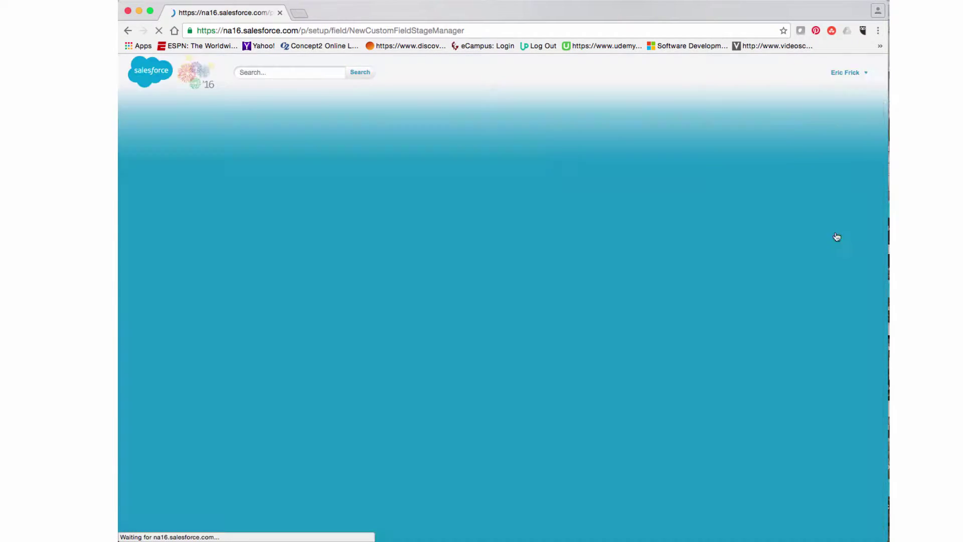
scroll(758, 265, down, 3)
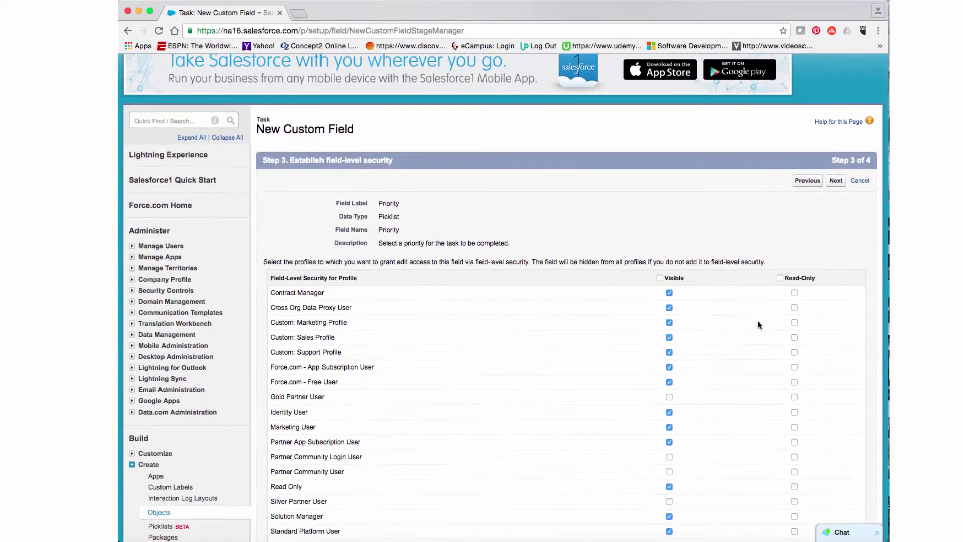
scroll(793, 211, up, 1)
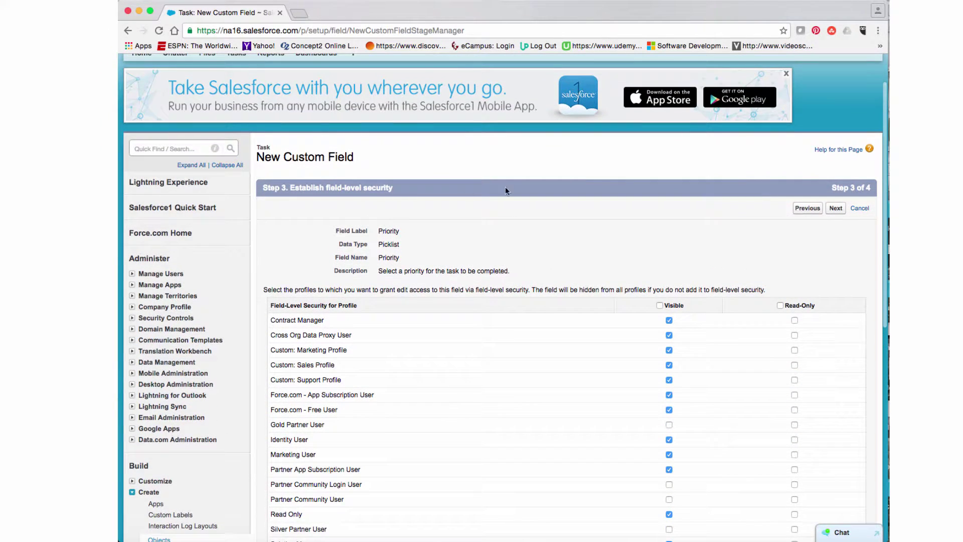
click(836, 208)
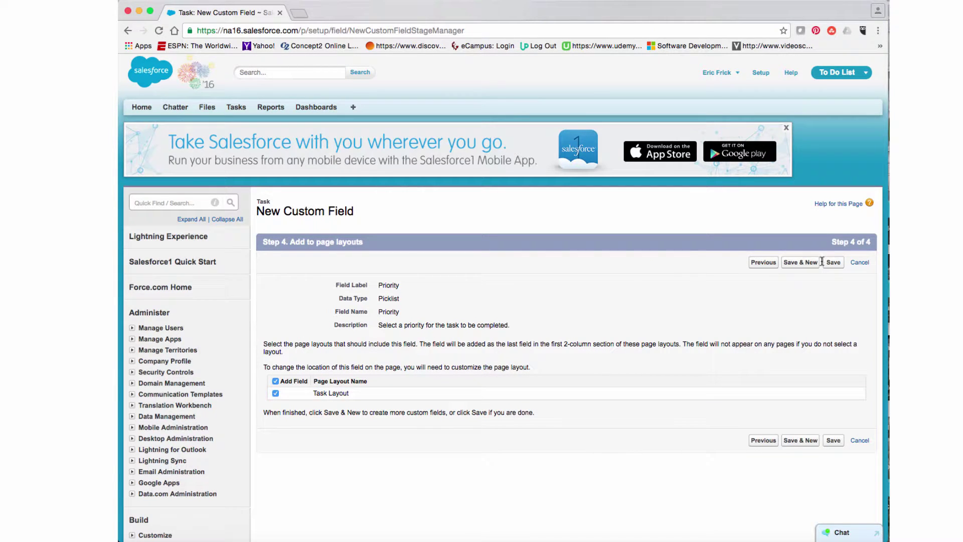
click(800, 264)
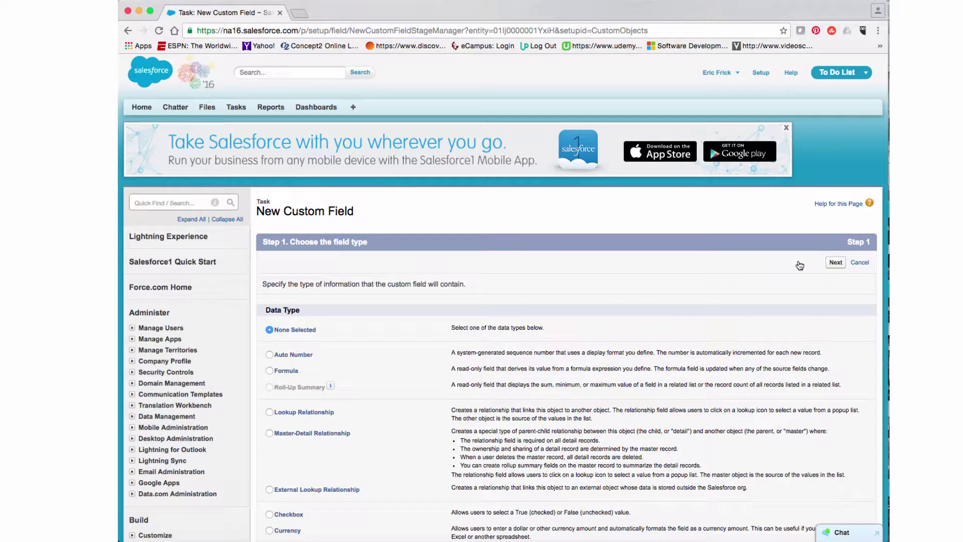
Step: Choose the Date data type for the new field and continue to its details
scroll(703, 279, down, 5)
scroll(697, 279, down, 2)
click(270, 365)
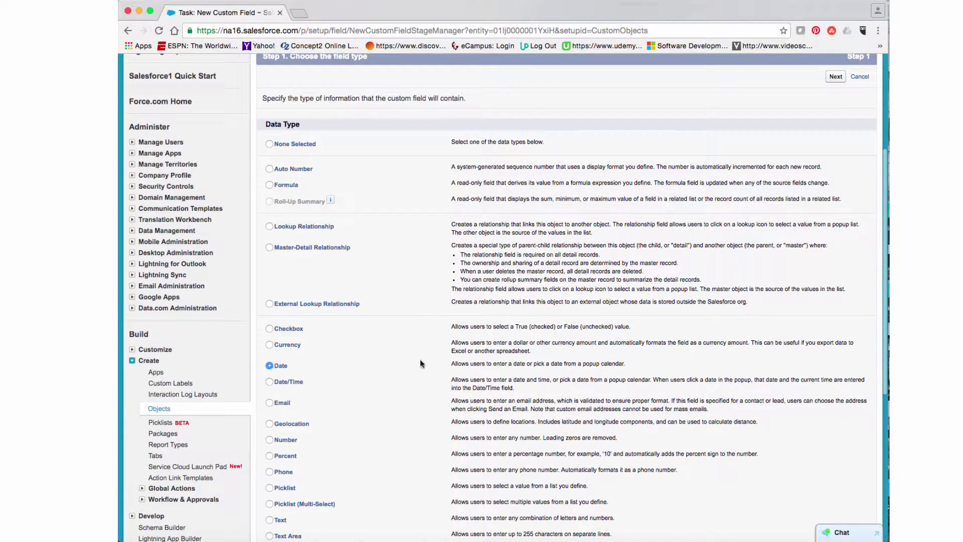
scroll(414, 356, down, 4)
scroll(446, 351, up, 5)
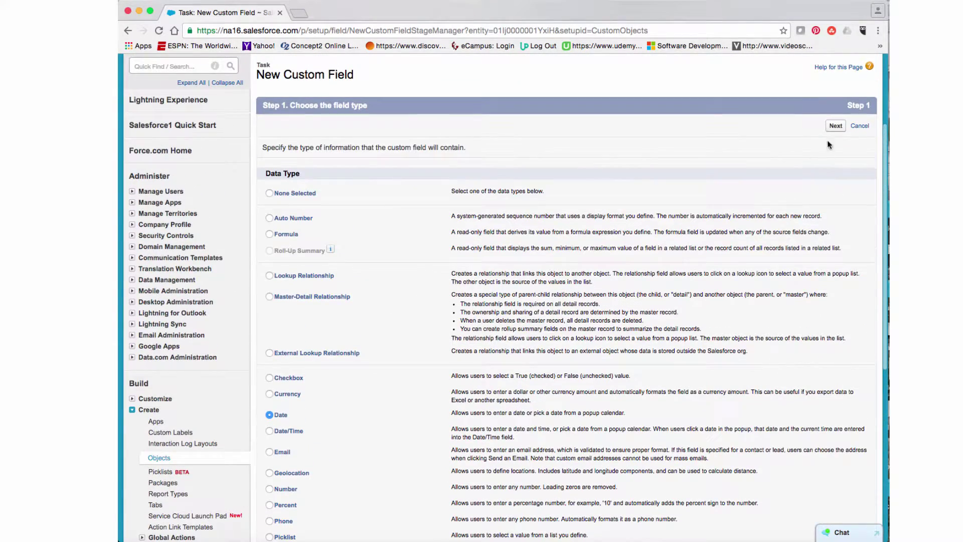
click(836, 126)
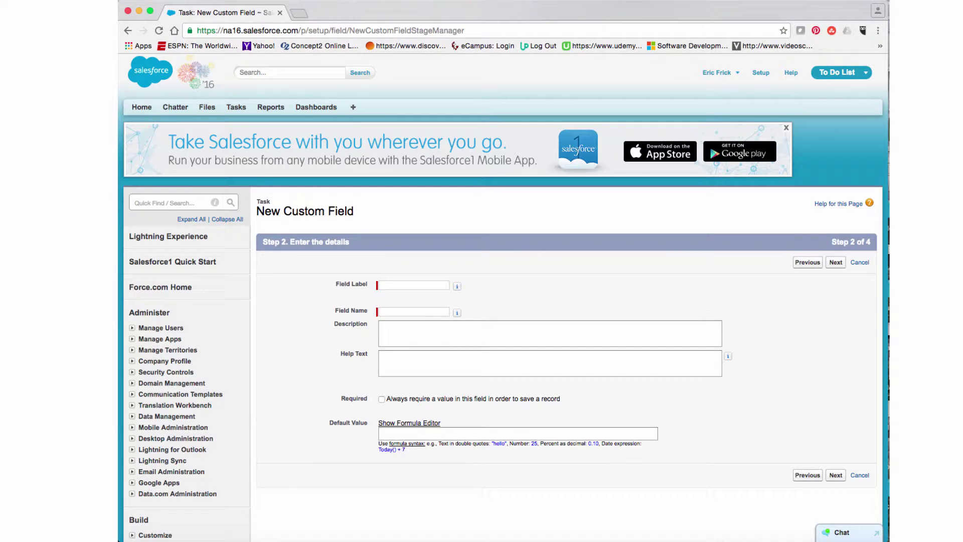
scroll(504, 254, down, 10)
scroll(503, 253, up, 7)
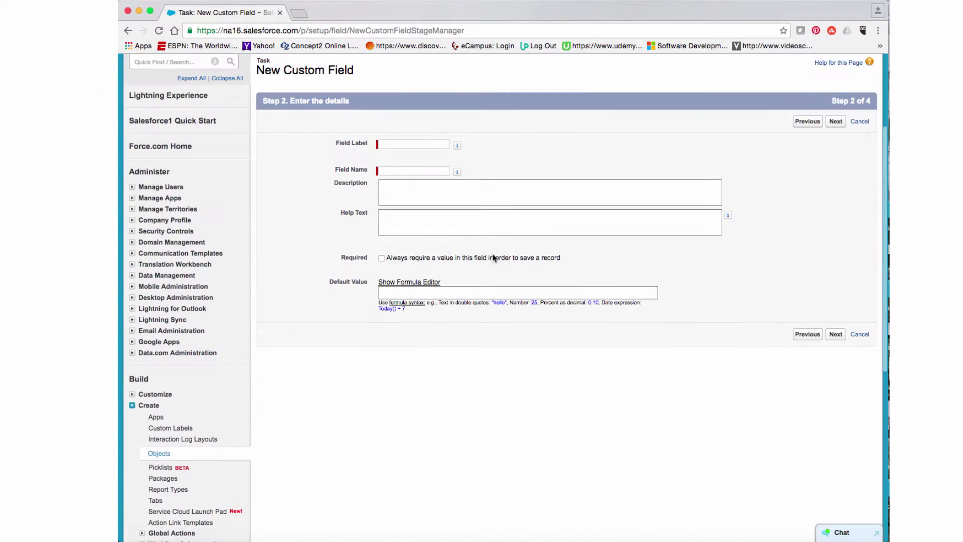
Step: Label it 'Due Date', described 'The date this task is to be completed', with due-date help text
click(406, 146)
text(D)
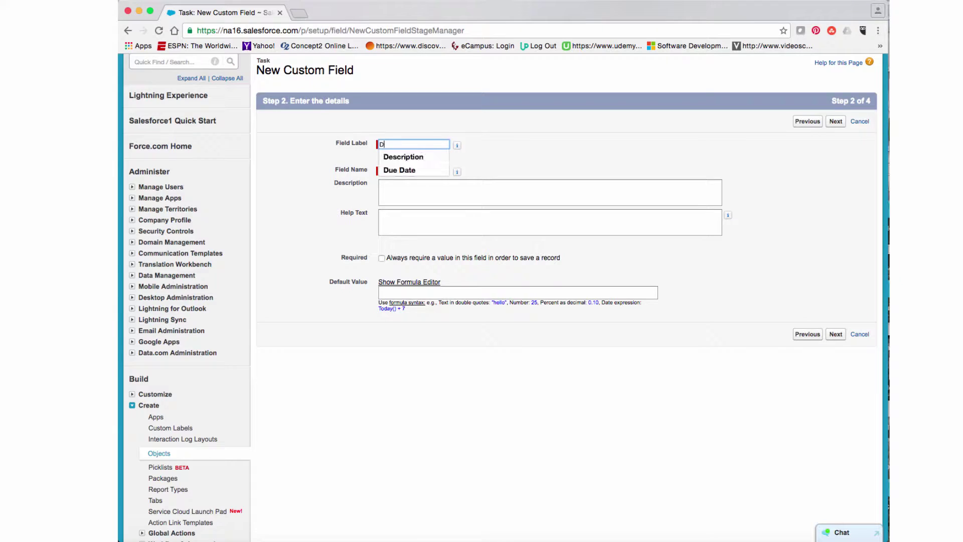
text(ue Date)
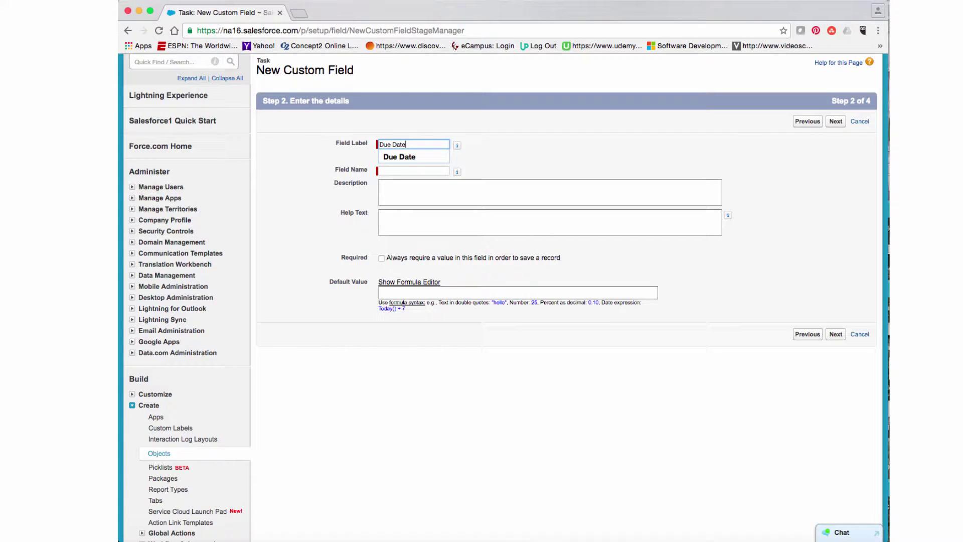
key(Tab)
click(414, 186)
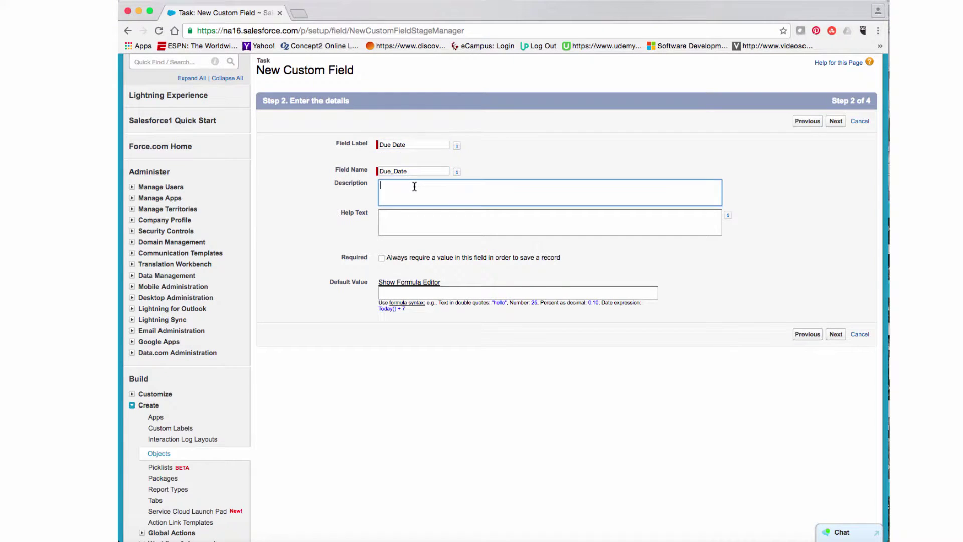
text(Please)
key(BackSpace)
key(BackSpace)
key(BackSpace)
key(BackSpace)
key(BackSpace)
key(BackSpace)
text(The date this task is to be completed)
click(419, 222)
text(Please)
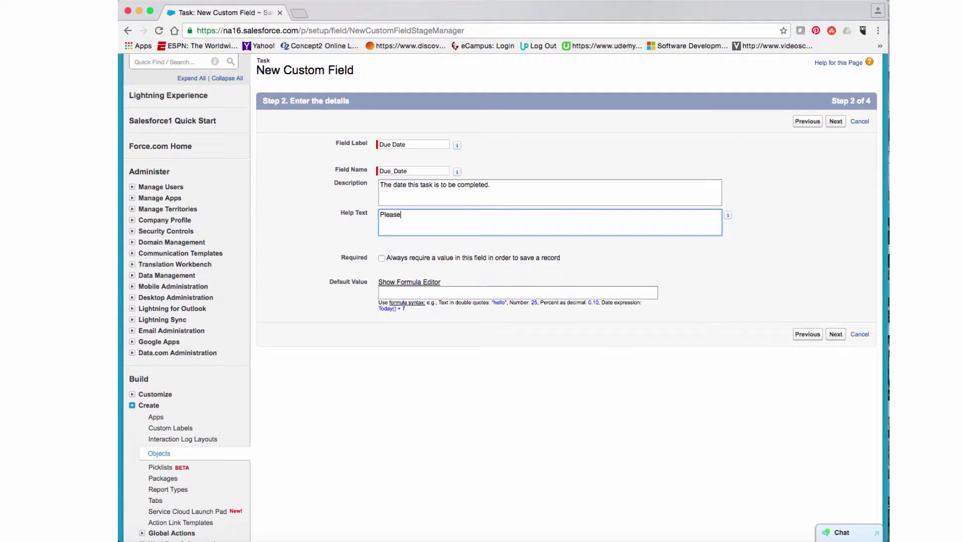
text( enter the due date for this task.)
Step: Save the Due Date field and confirm it appears with Description and Priority under Custom Fields
click(835, 122)
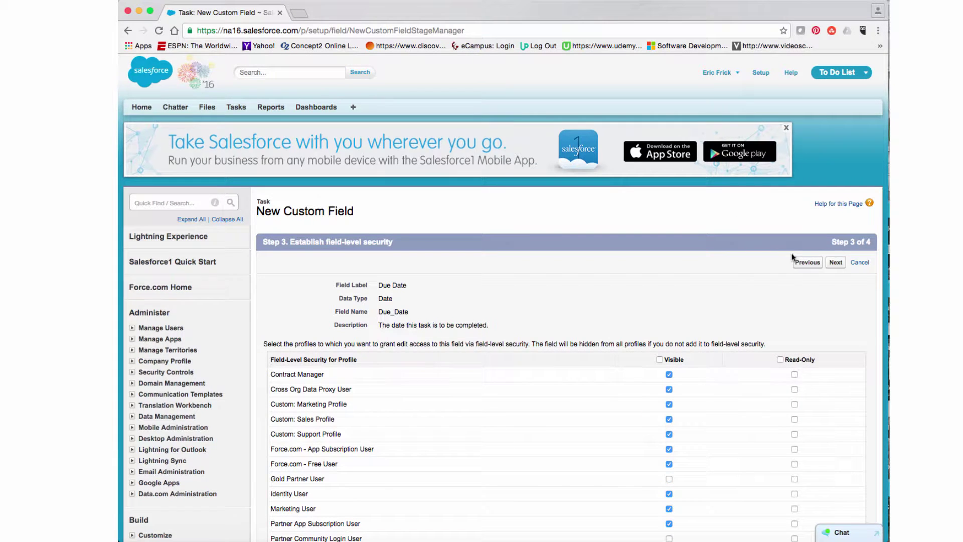
click(836, 264)
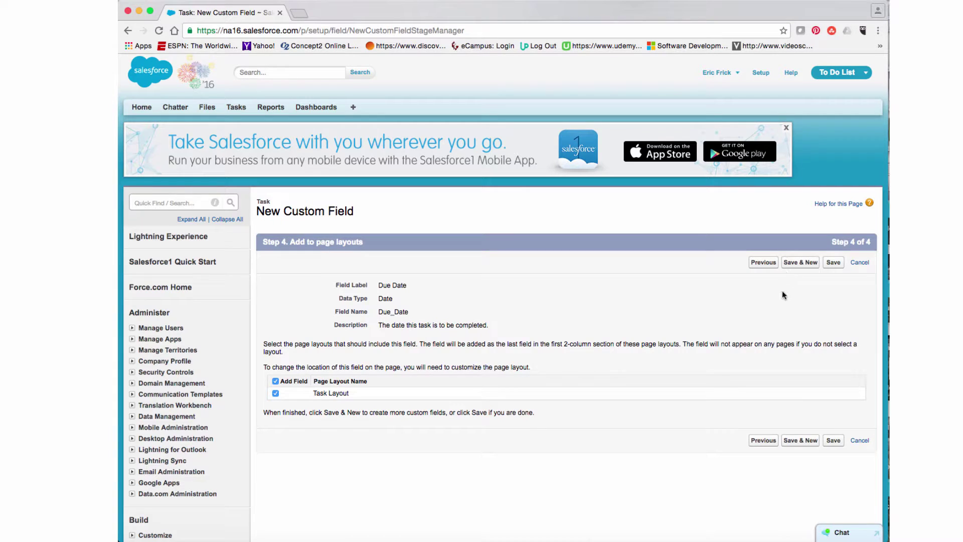
click(835, 263)
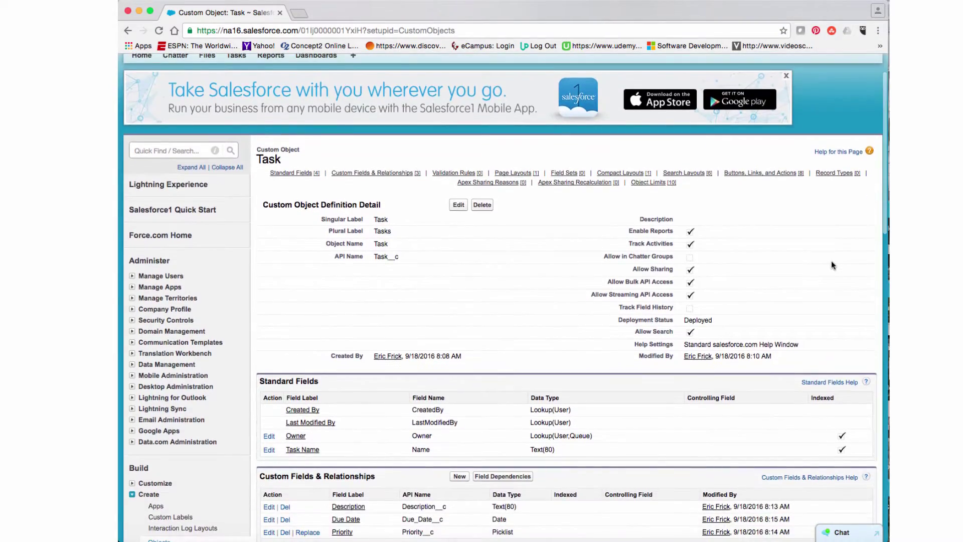
scroll(832, 265, down, 3)
scroll(833, 264, down, 4)
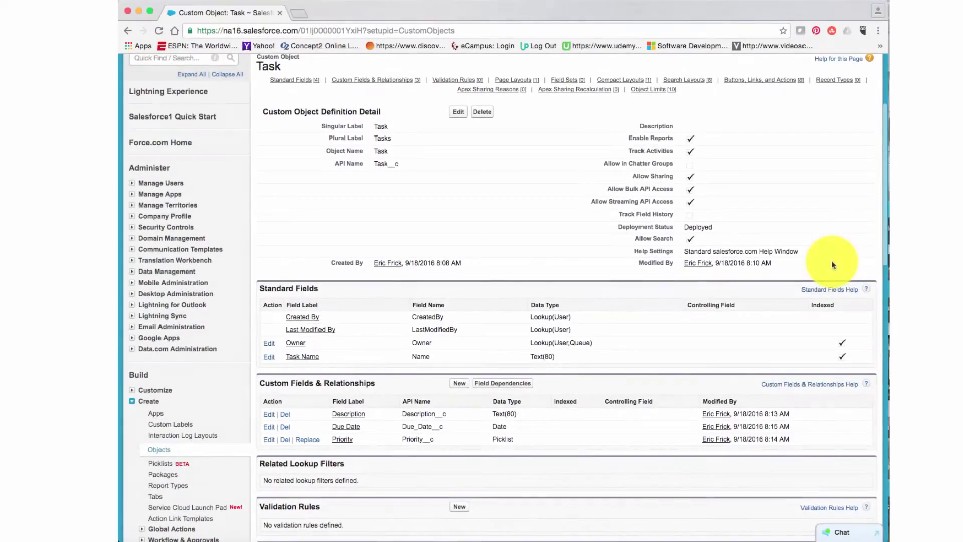
scroll(832, 265, down, 5)
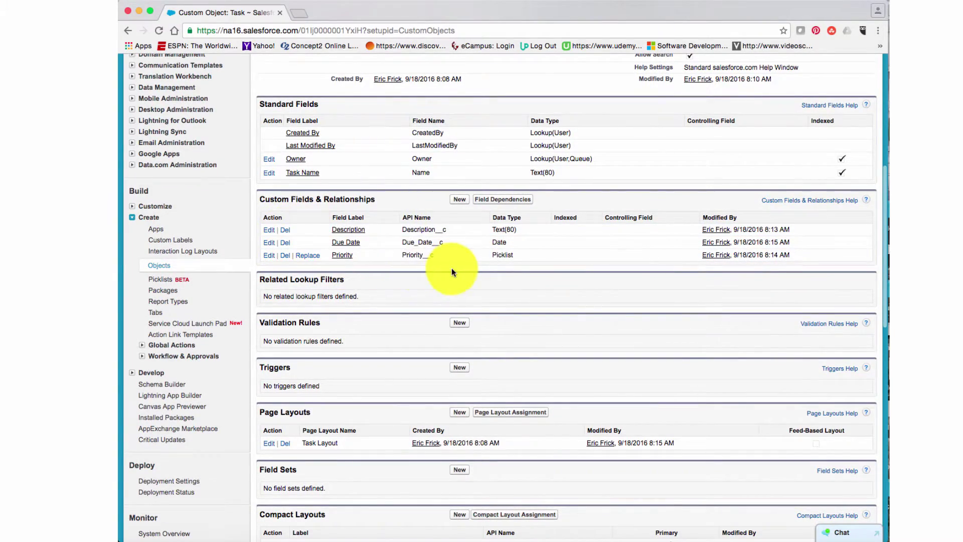
scroll(457, 269, up, 3)
scroll(463, 269, up, 5)
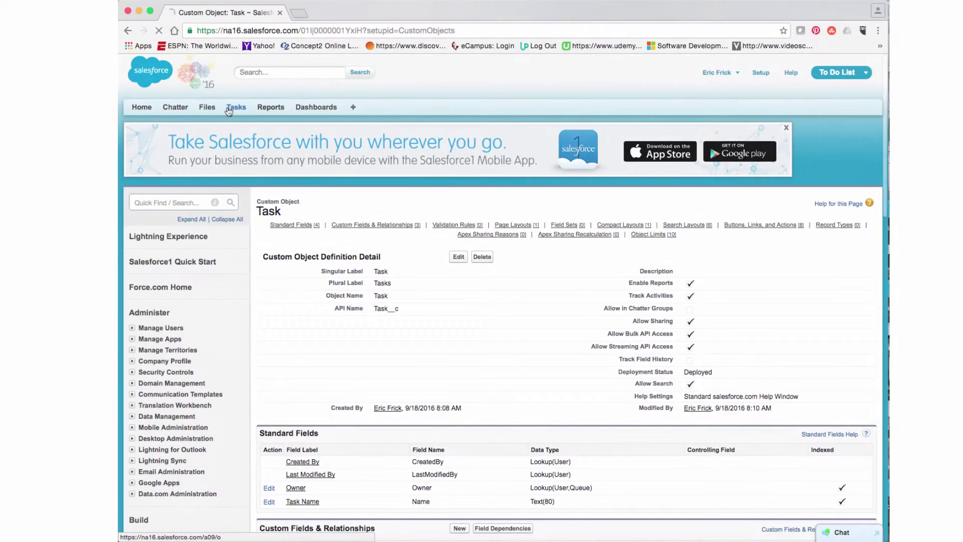
Step: Start a new task named 'Clean the house' with description 'Need to get this donw'
click(232, 108)
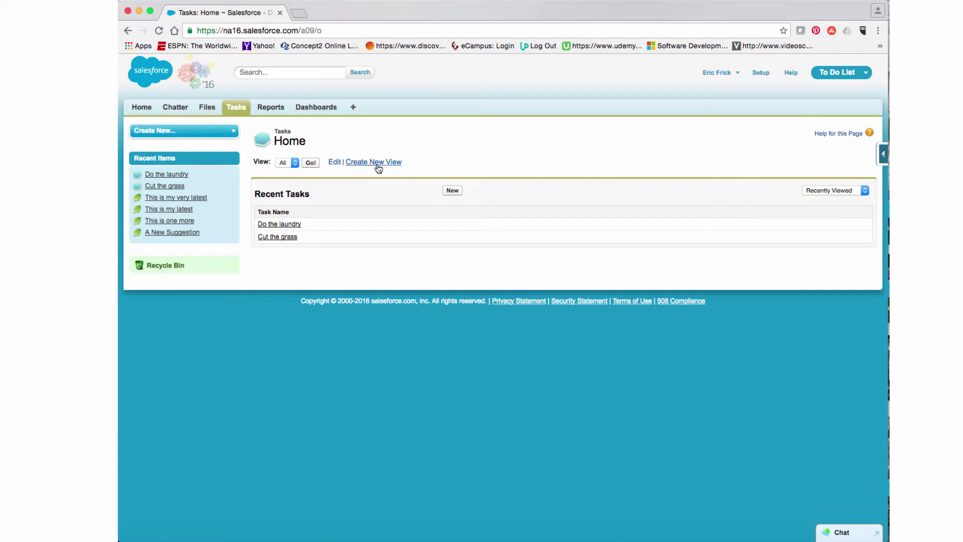
click(452, 191)
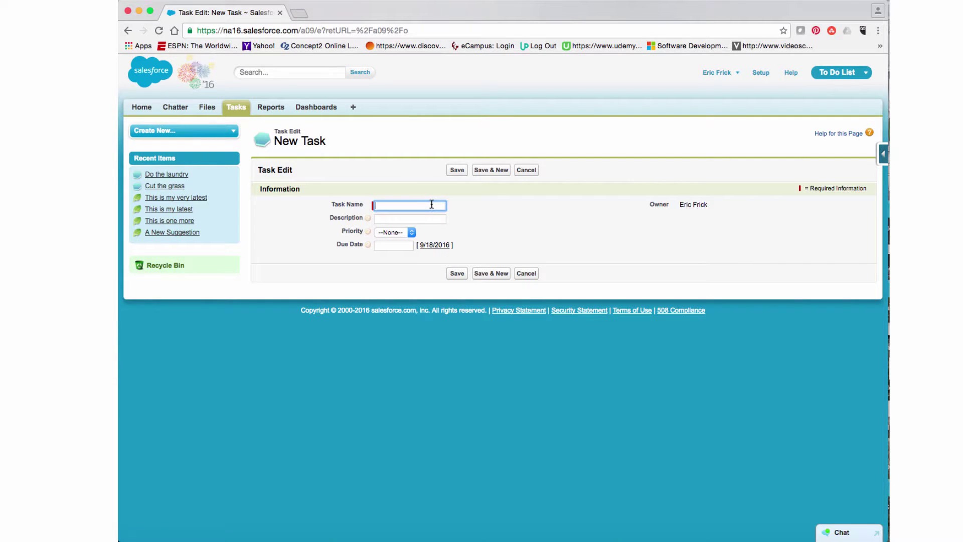
text(Clean the house)
click(397, 220)
text(N)
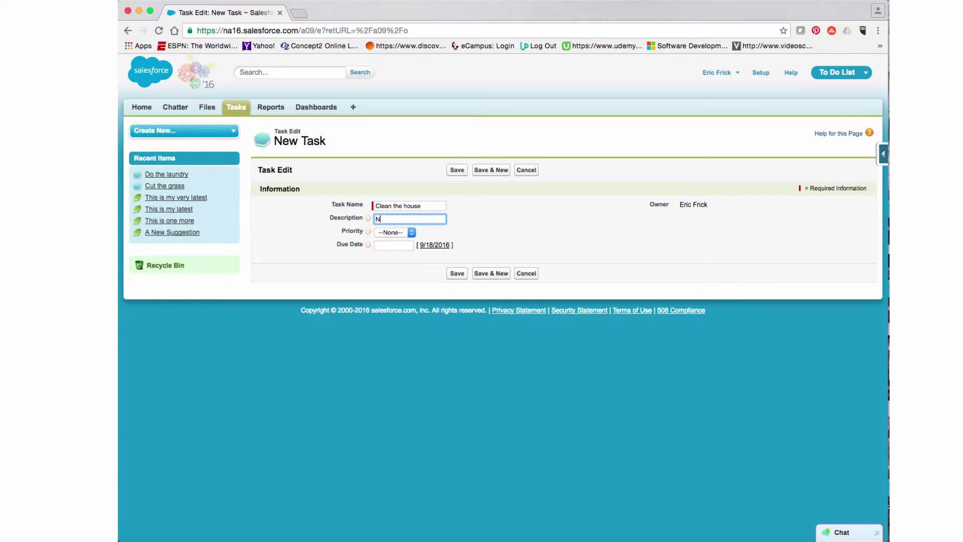
text(eed to get this donw)
Step: Give it Medium priority and due date 9/19/2016, then save and start another task
click(410, 232)
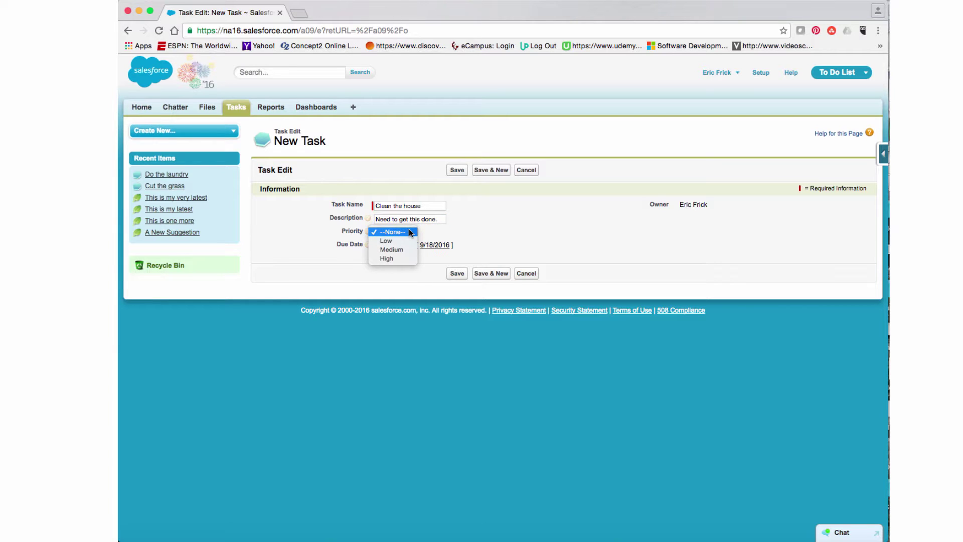
click(410, 233)
click(411, 233)
click(394, 250)
click(407, 246)
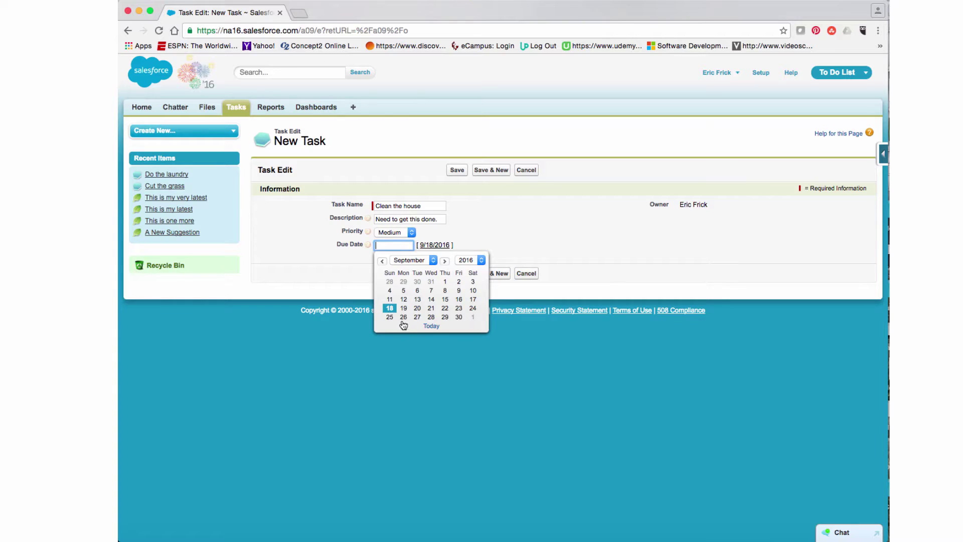
click(404, 308)
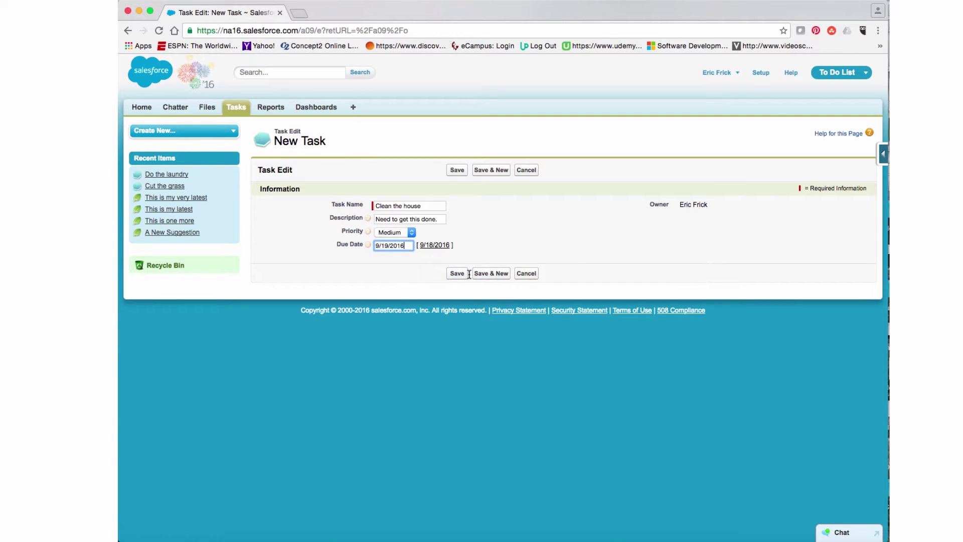
click(494, 274)
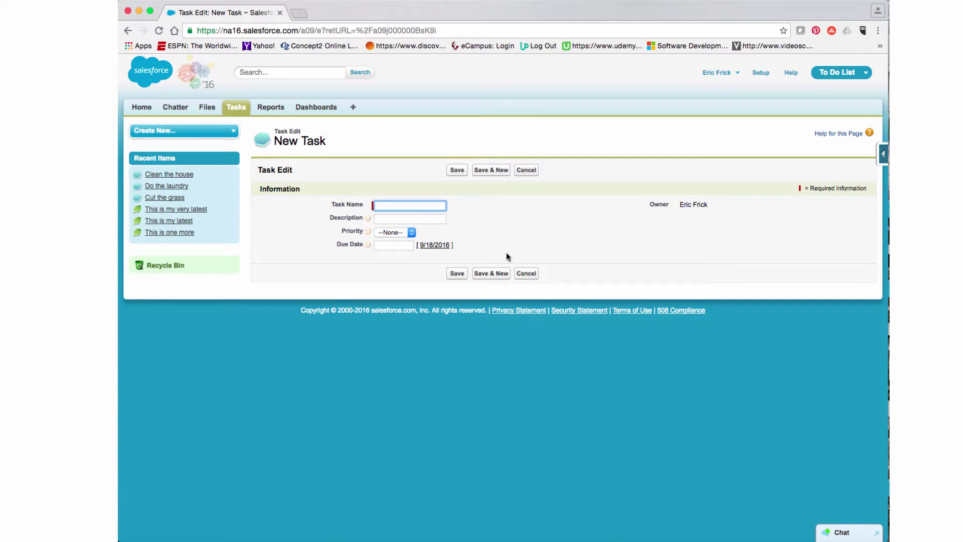
Step: Enter task name 'Clean out sock drawer' with description 'When I have time'
text(C)
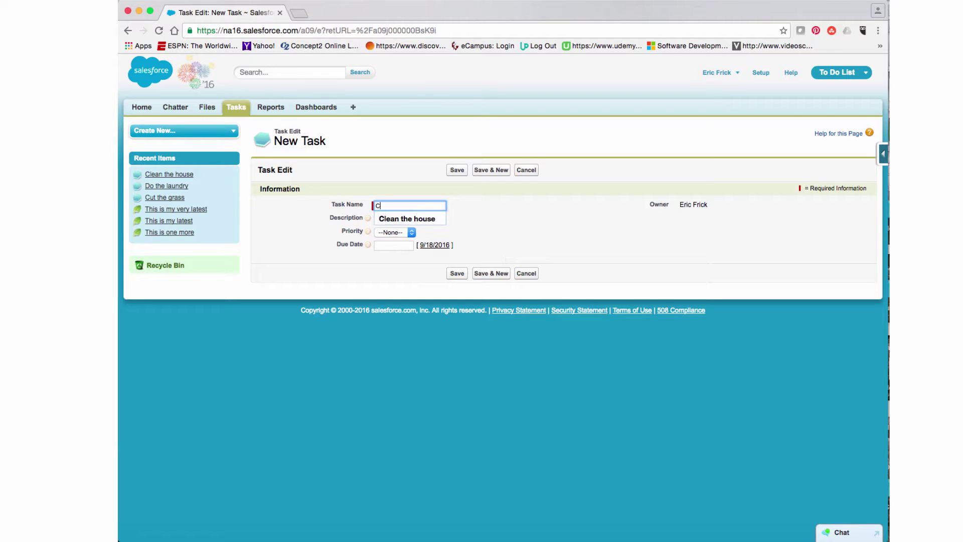
text(lean out sock)
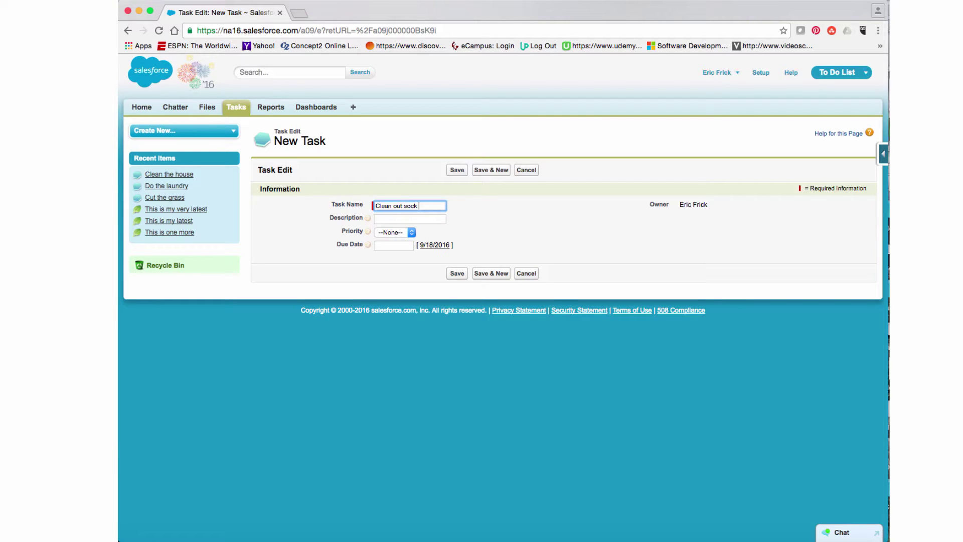
text(drawer)
click(426, 218)
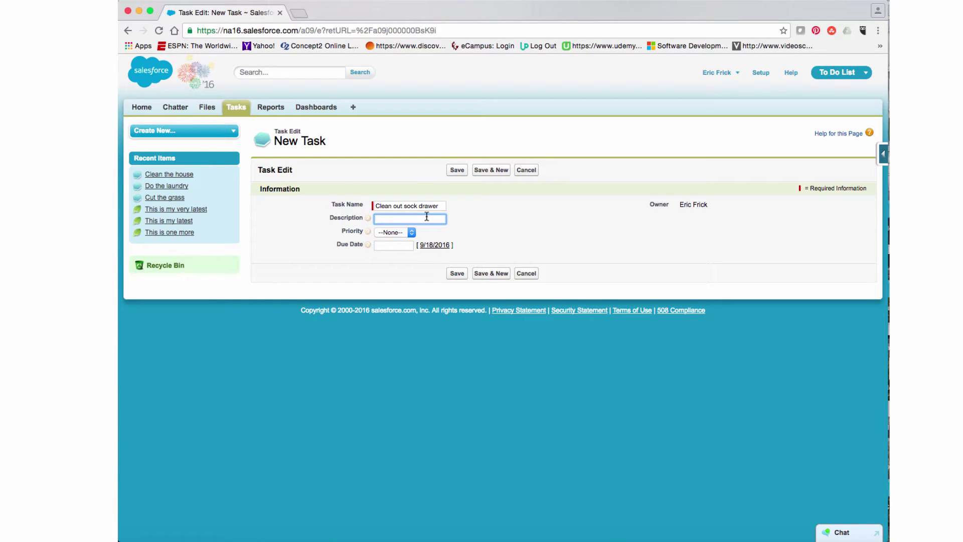
text(When I have time)
Step: Set Low priority and due date 9/23/2016, save, and return to the Tasks list
click(409, 233)
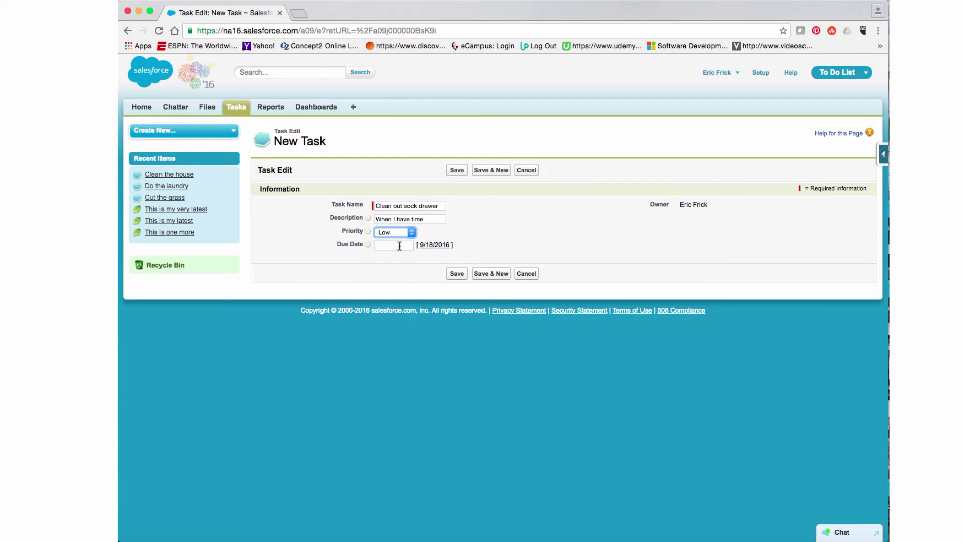
click(399, 245)
click(459, 308)
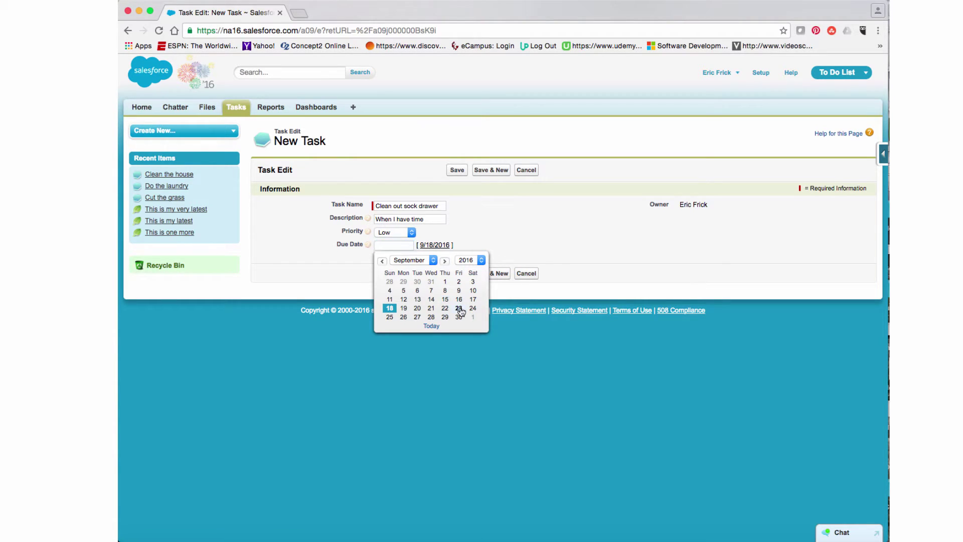
click(457, 273)
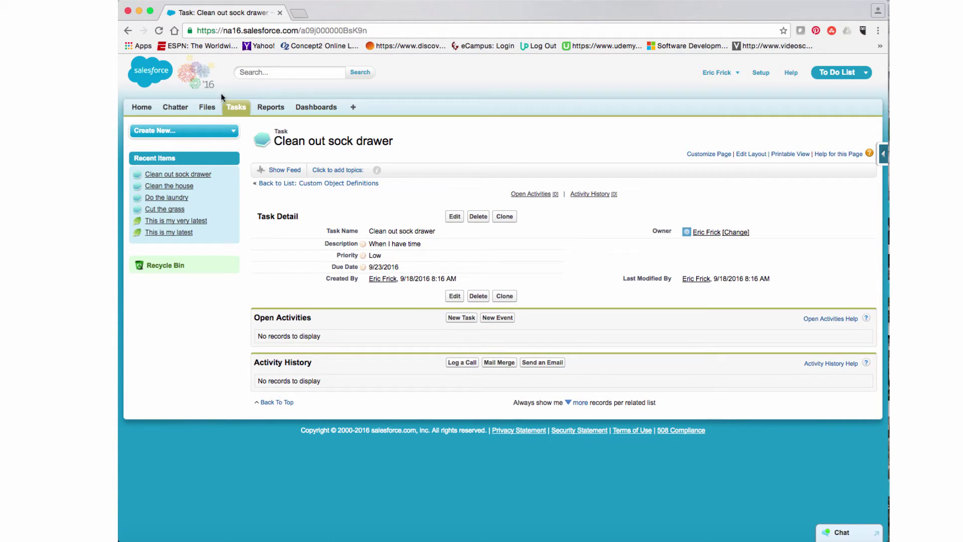
click(236, 108)
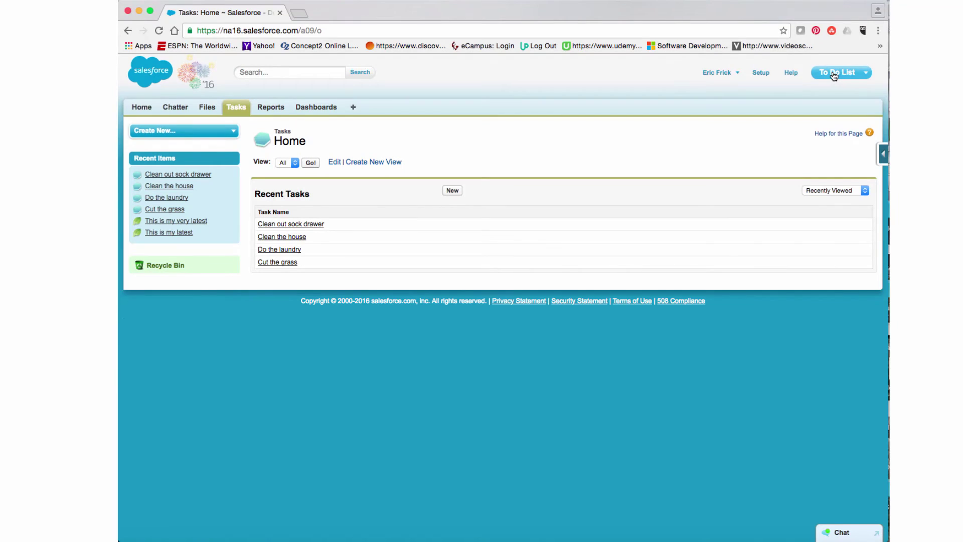
click(834, 75)
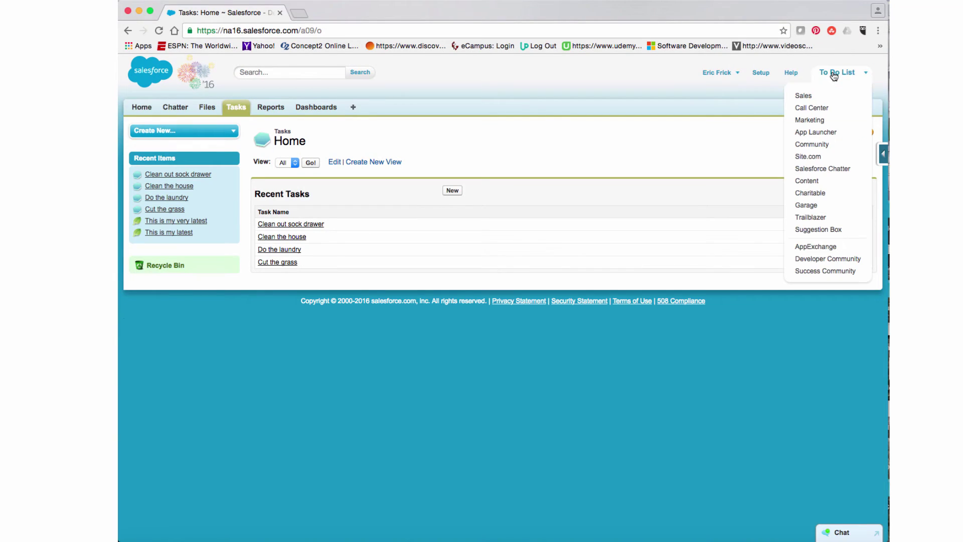
click(815, 98)
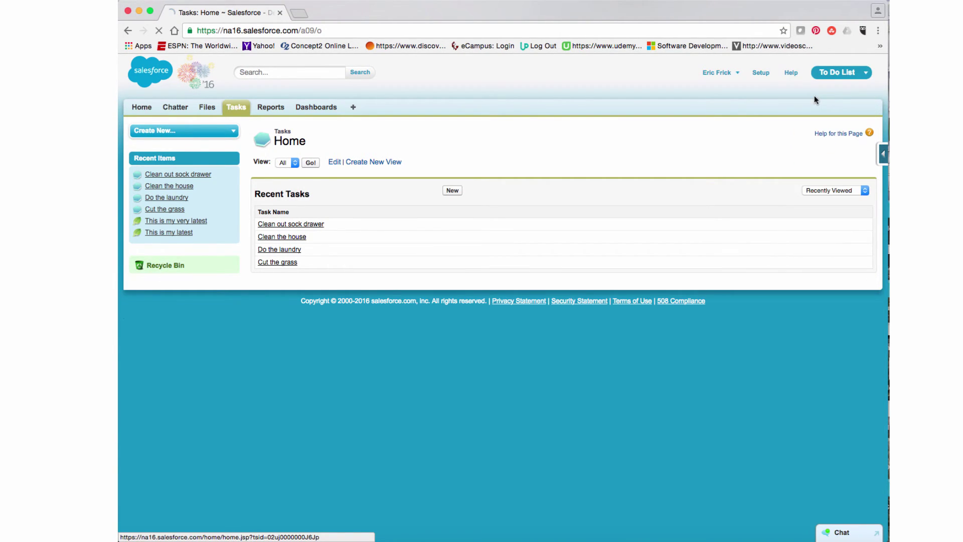
click(851, 80)
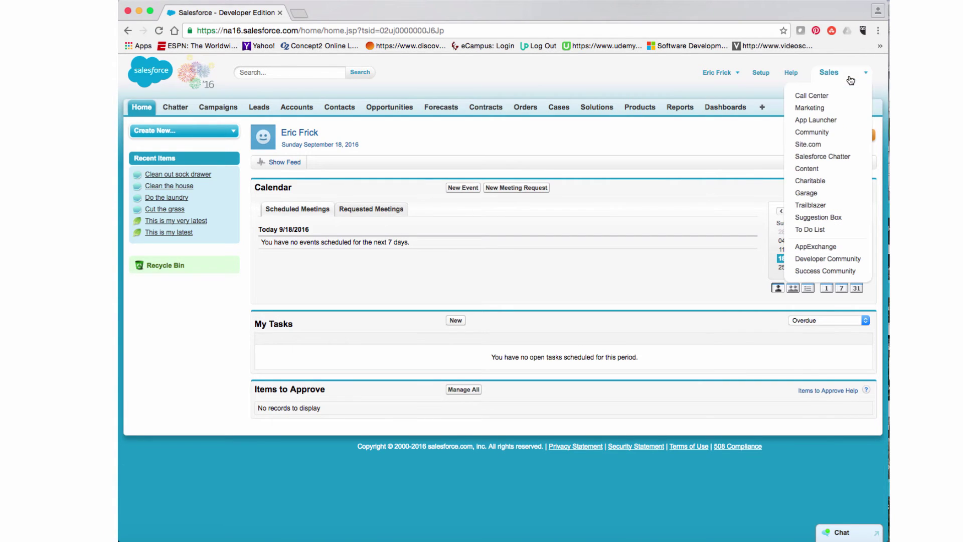
click(811, 230)
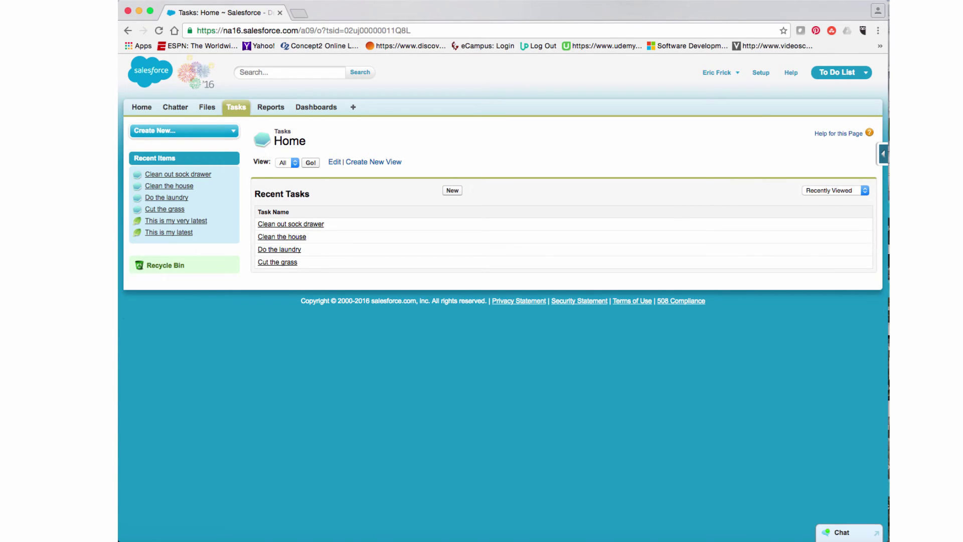
click(625, 0)
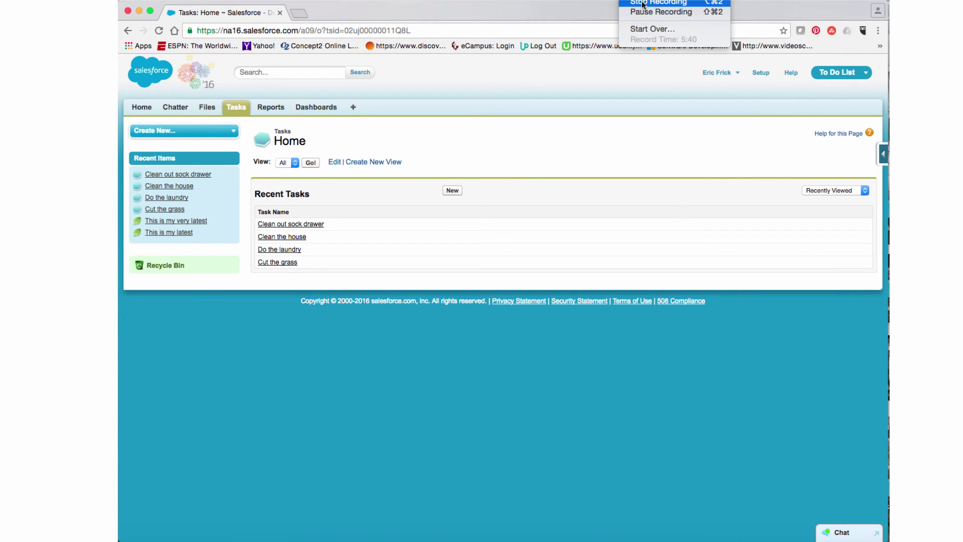
click(643, 3)
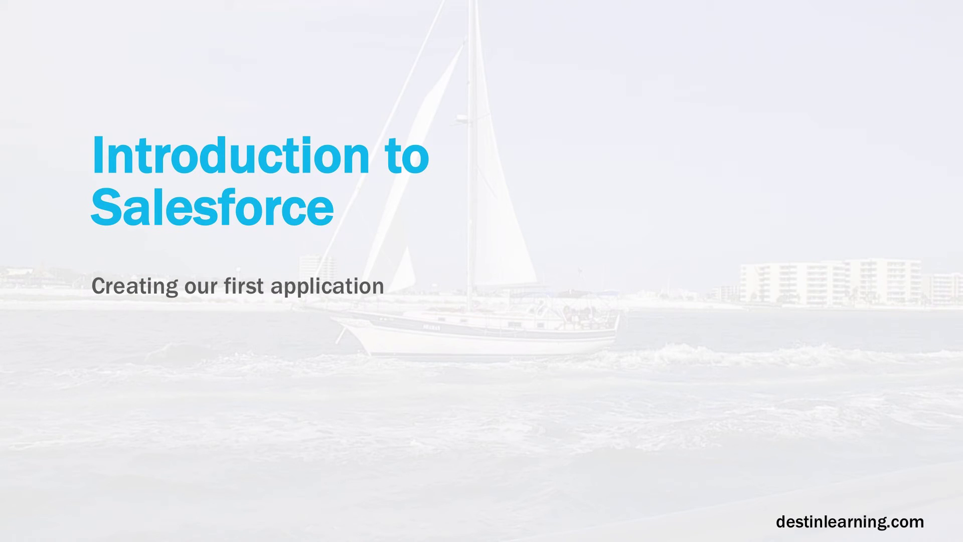